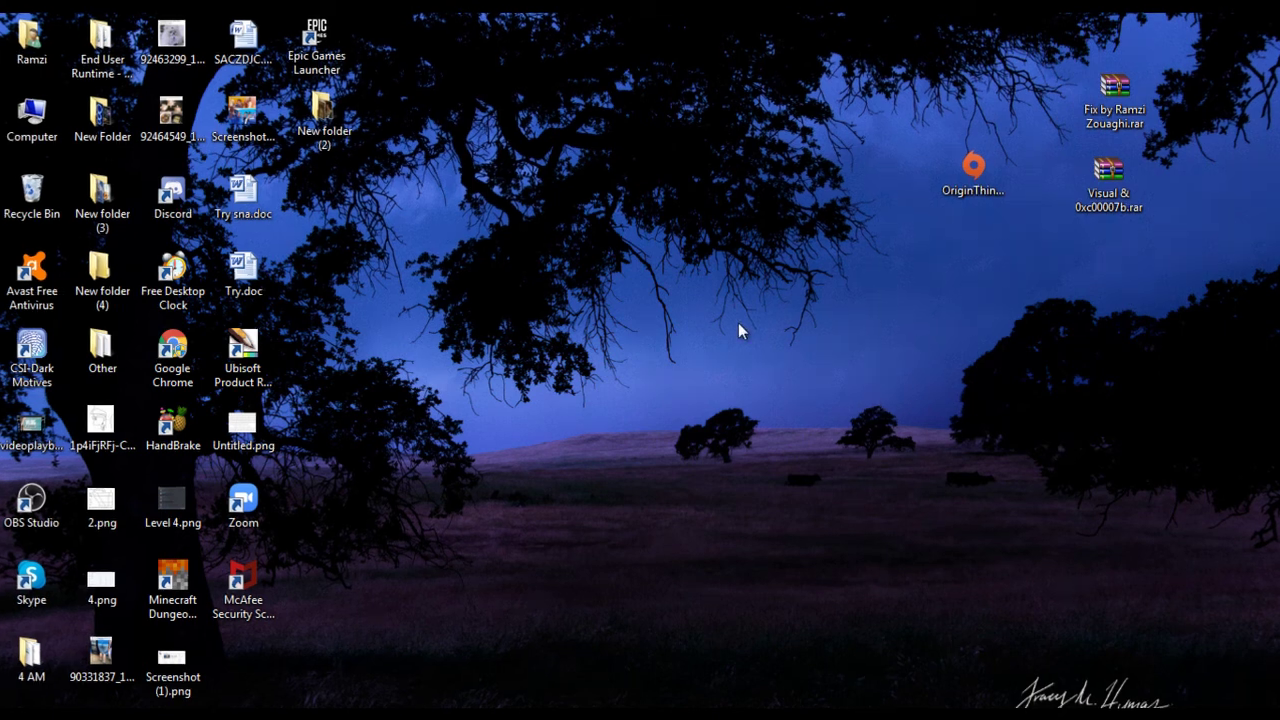
Run OriginThinSetup past the security warning and reposition the resulting 0xc000007b Application Error dialog.
double_click(985, 165)
click(703, 400)
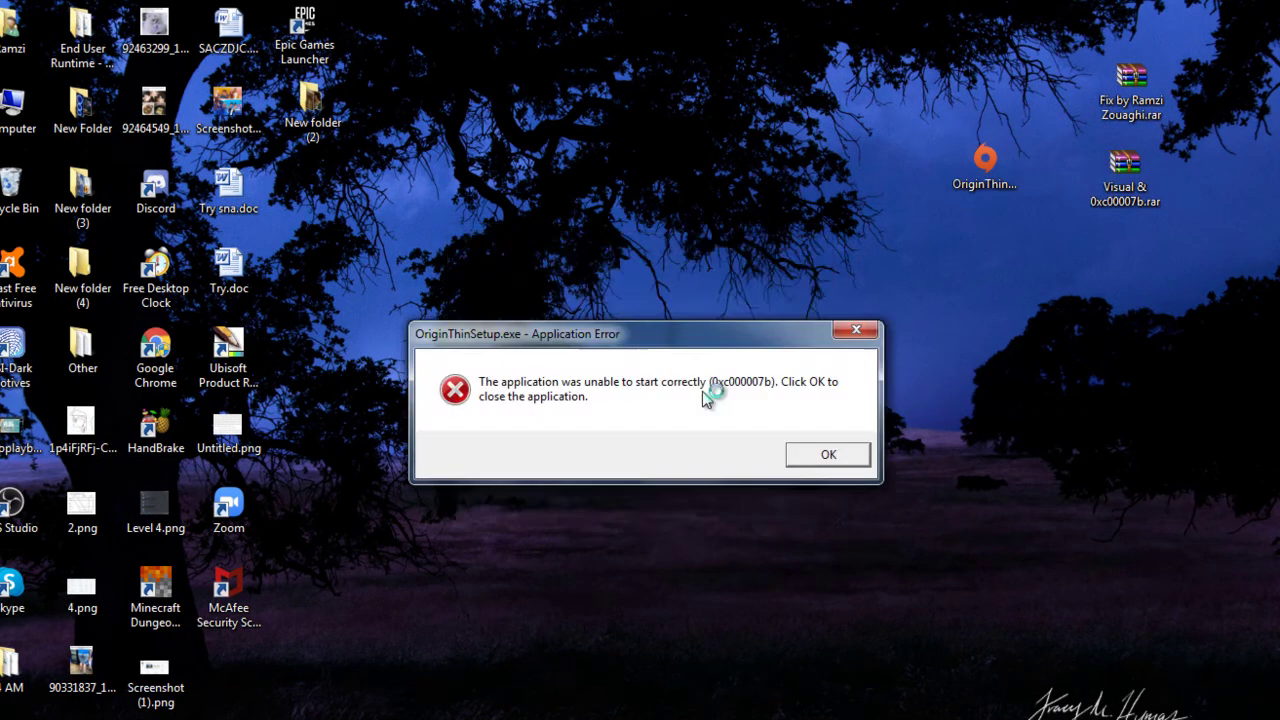
drag(708, 338, 728, 268)
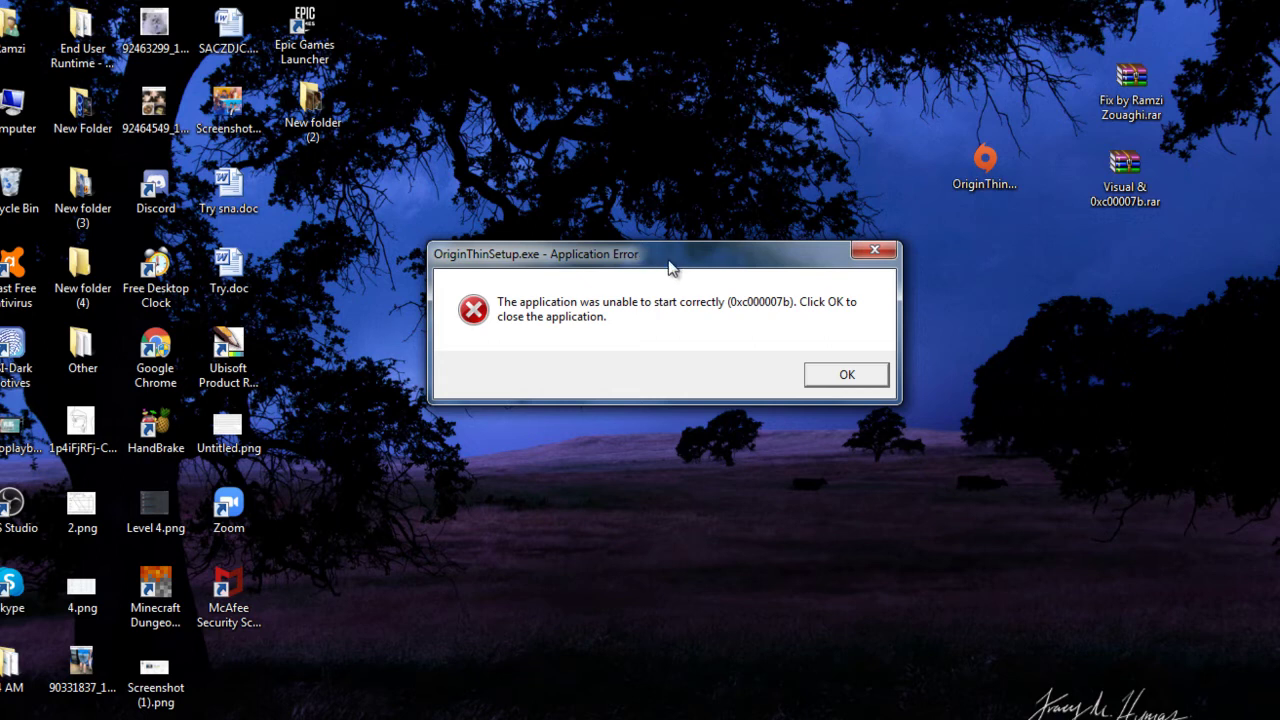
drag(669, 262, 716, 262)
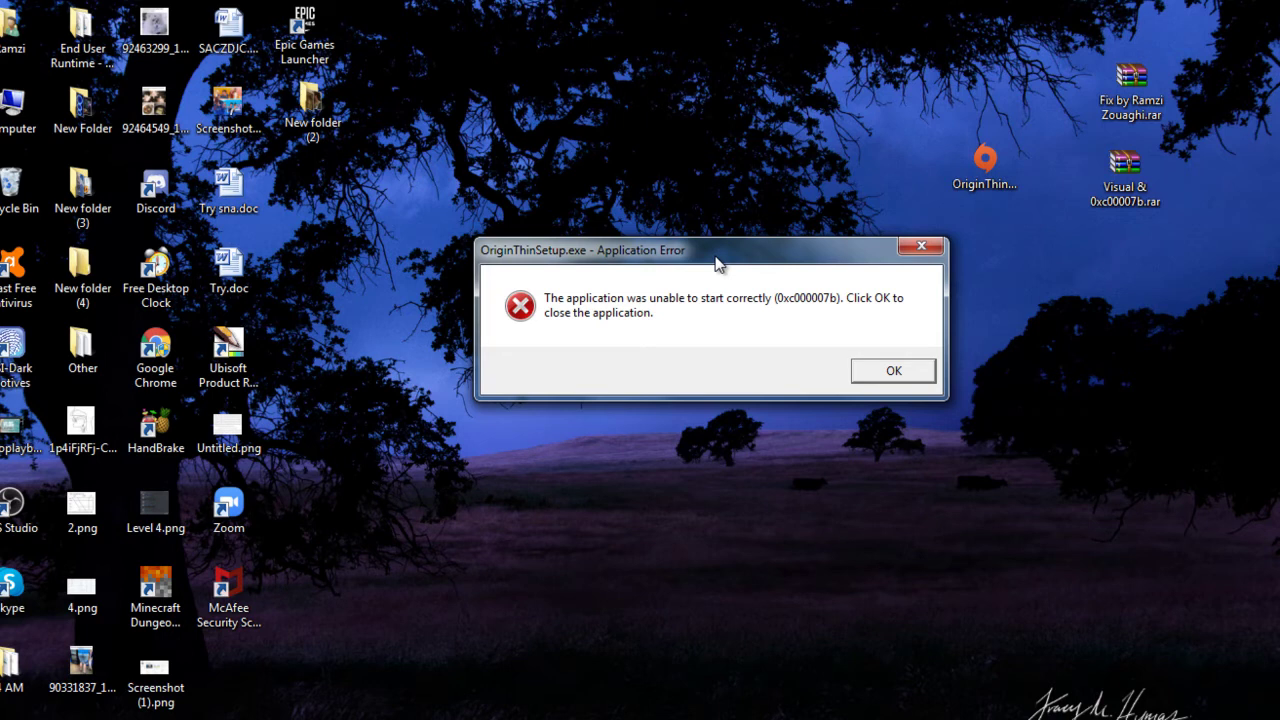
drag(763, 258, 776, 236)
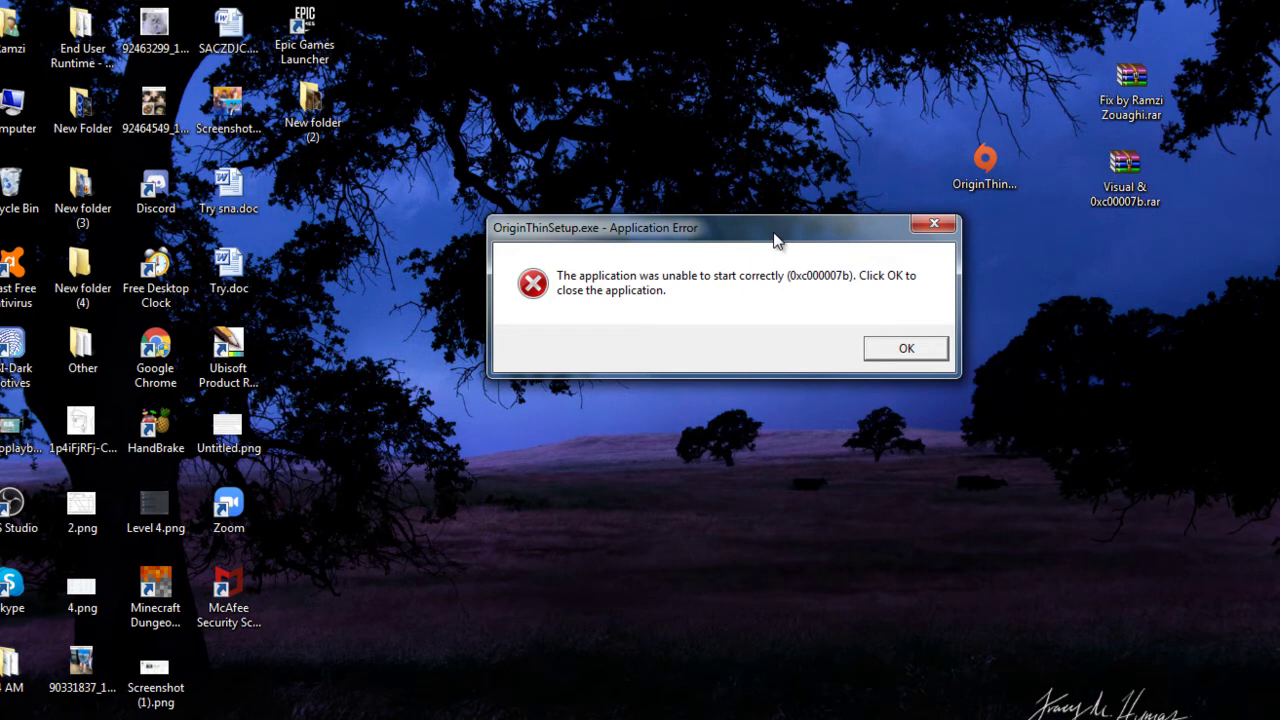
mouse_move(776, 240)
mouse_down()
mouse_move(726, 240)
mouse_move(874, 251)
mouse_move(760, 252)
mouse_up()
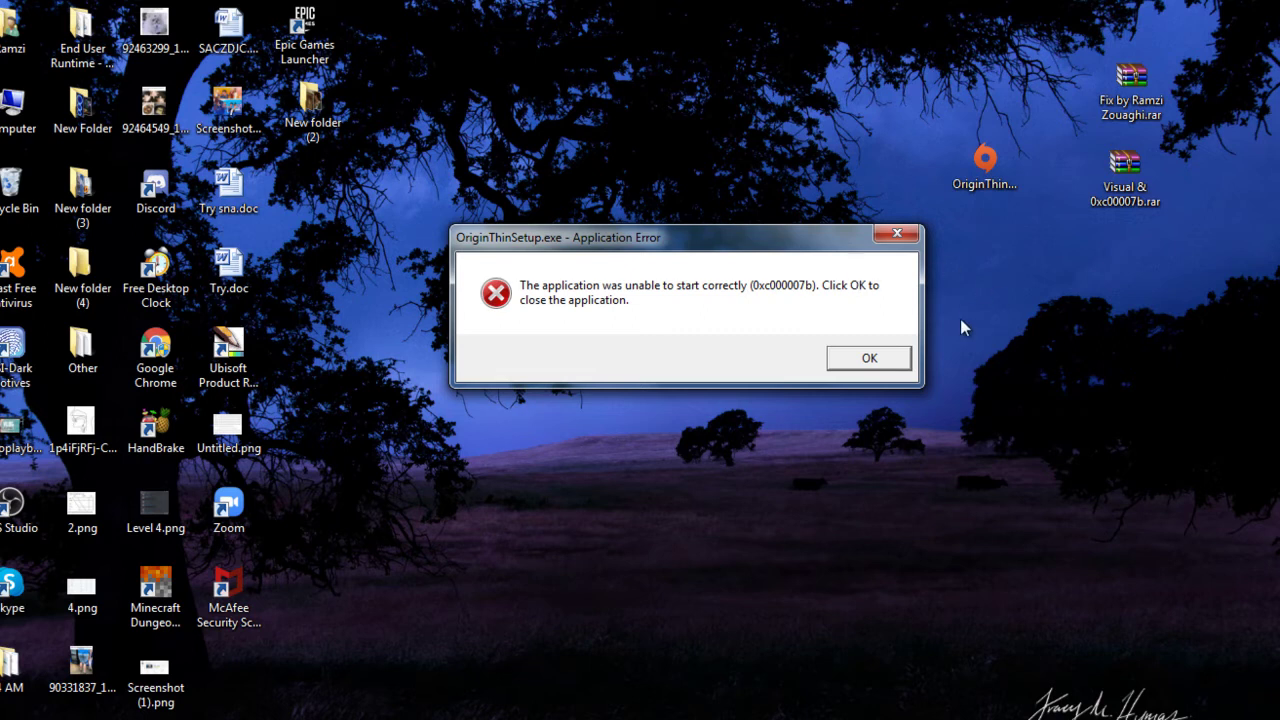
Dismiss the 0xc000007b error and open the Computer's system properties.
click(870, 359)
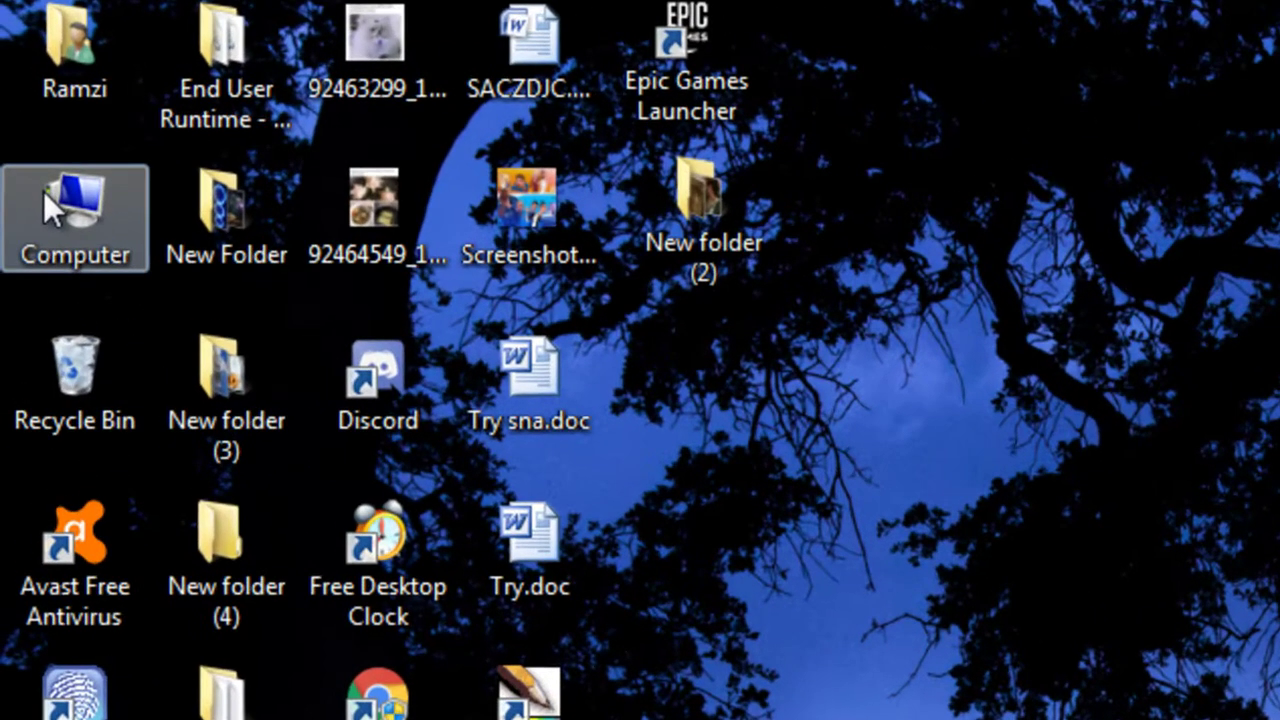
right_click(8, 102)
click(180, 567)
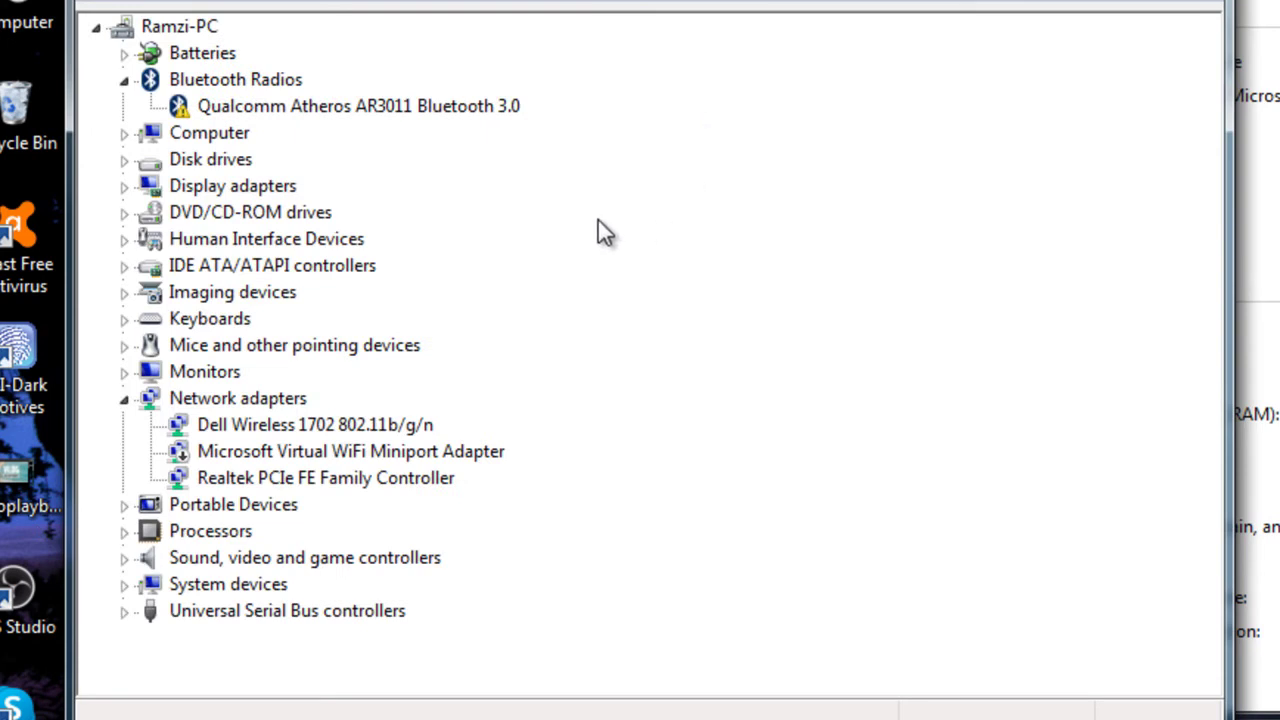
In Device Manager, check Display adapters, Sound controllers and the flagged Bluetooth device, then close it.
click(124, 186)
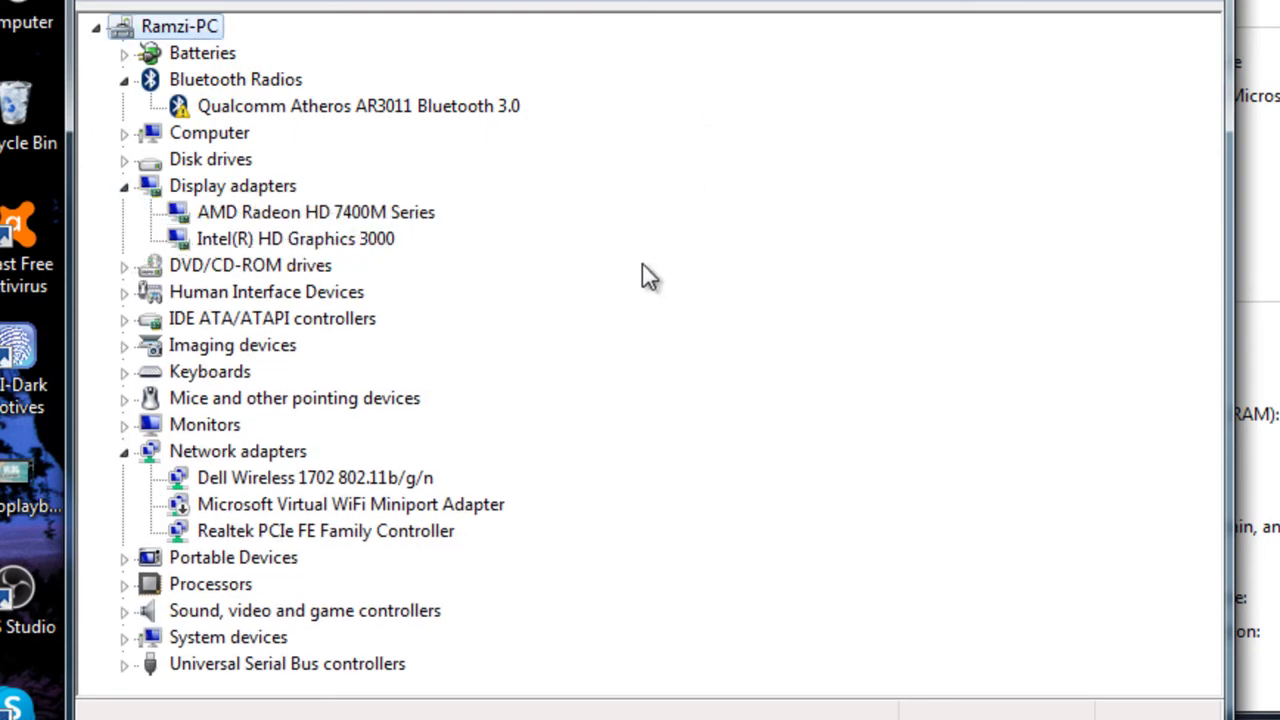
click(124, 611)
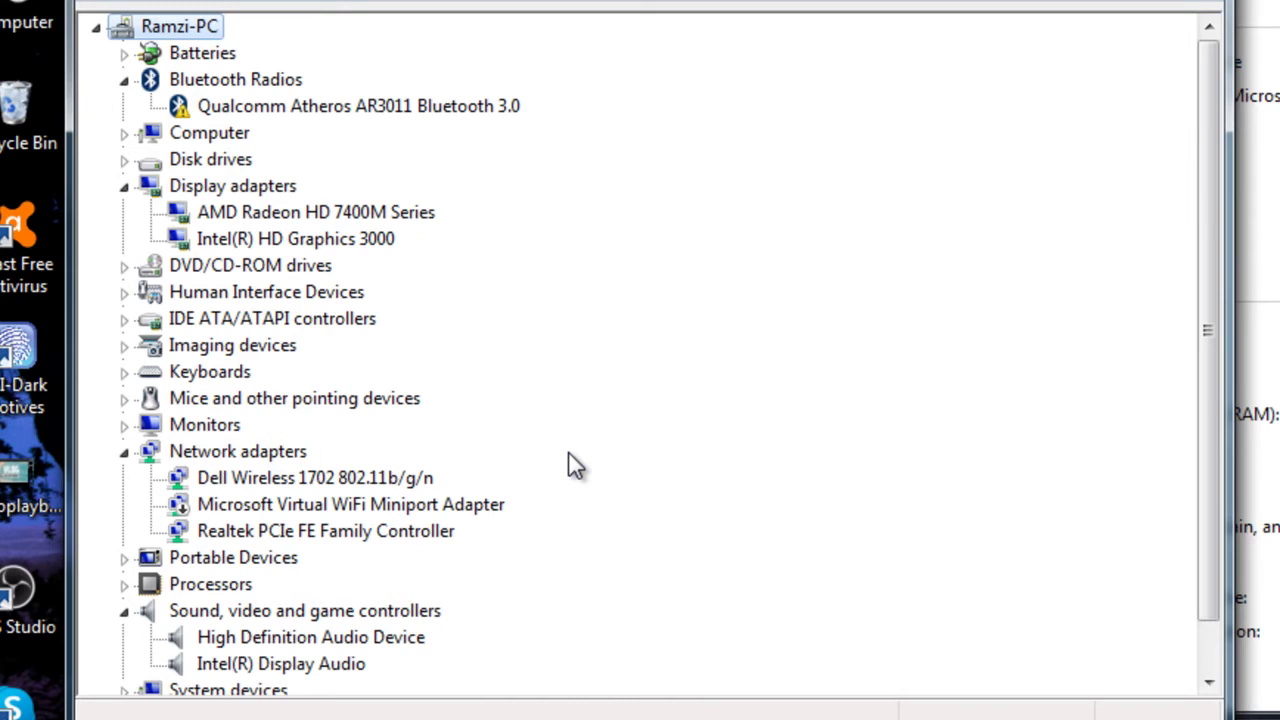
click(275, 110)
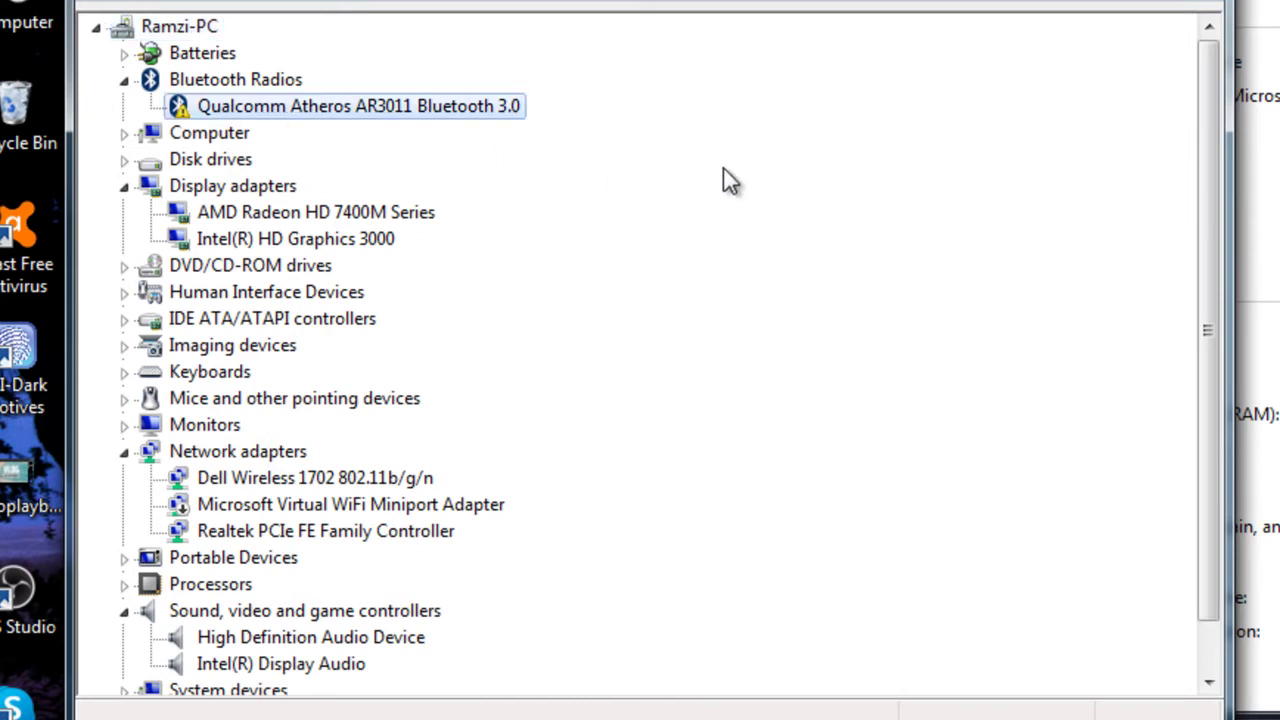
key(alt+F4)
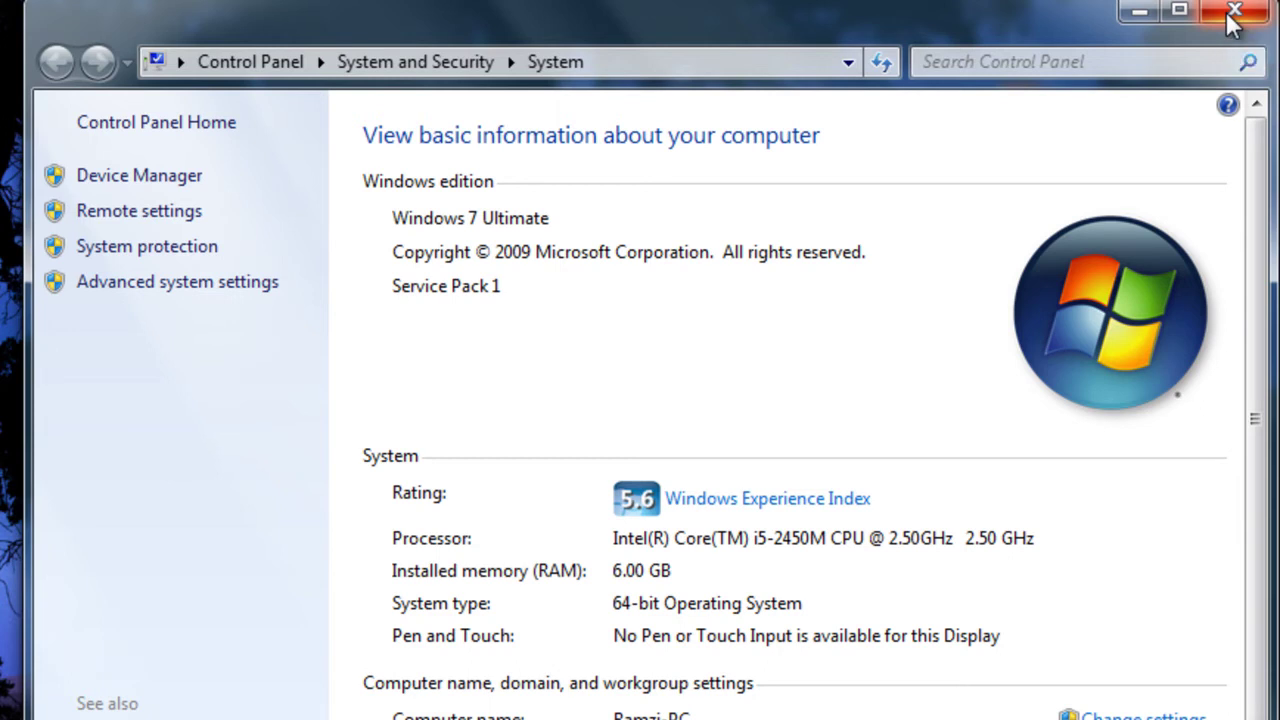
Close the System window and open the fix .rar archive in WinRAR, dismissing the licence reminder.
click(1232, 12)
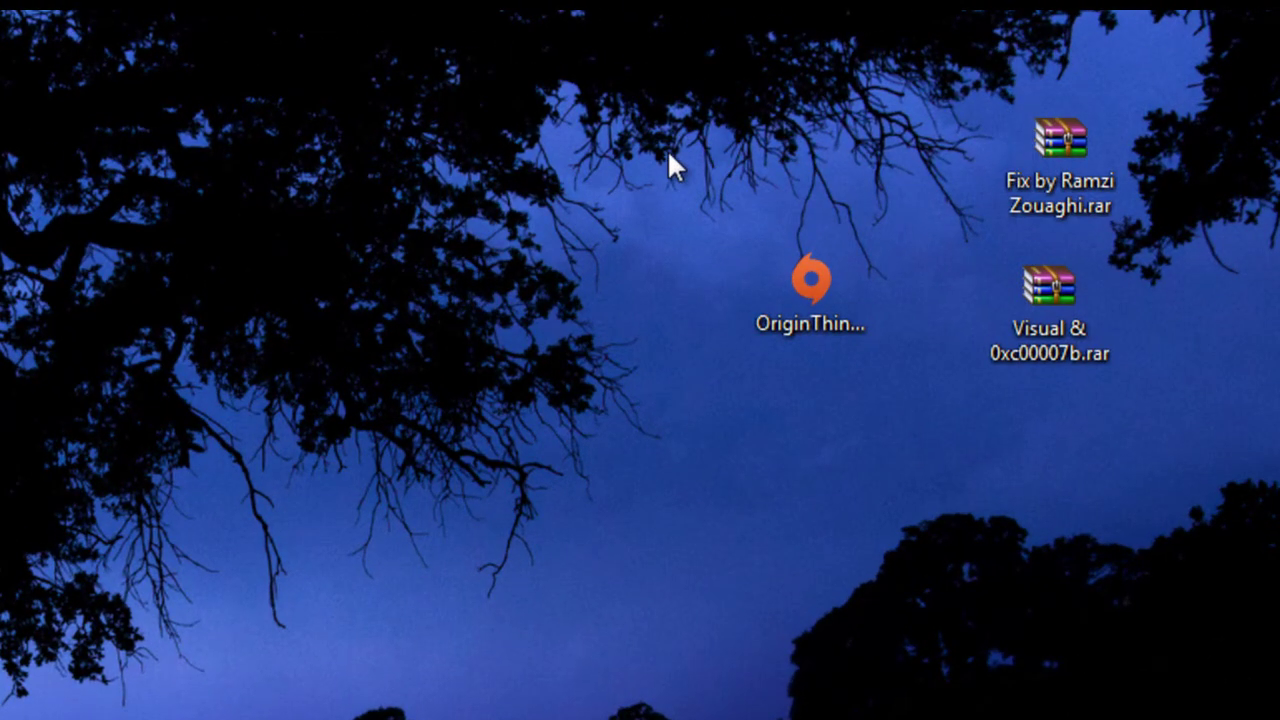
double_click(1081, 149)
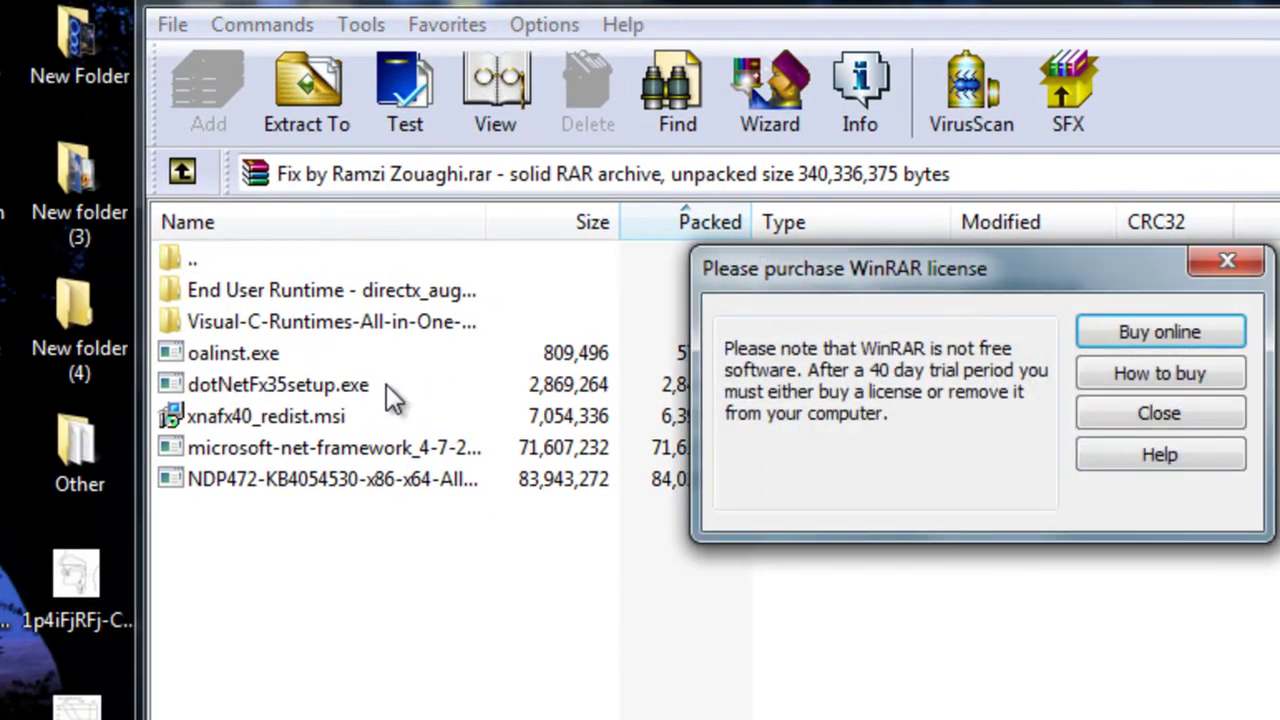
key(Escape)
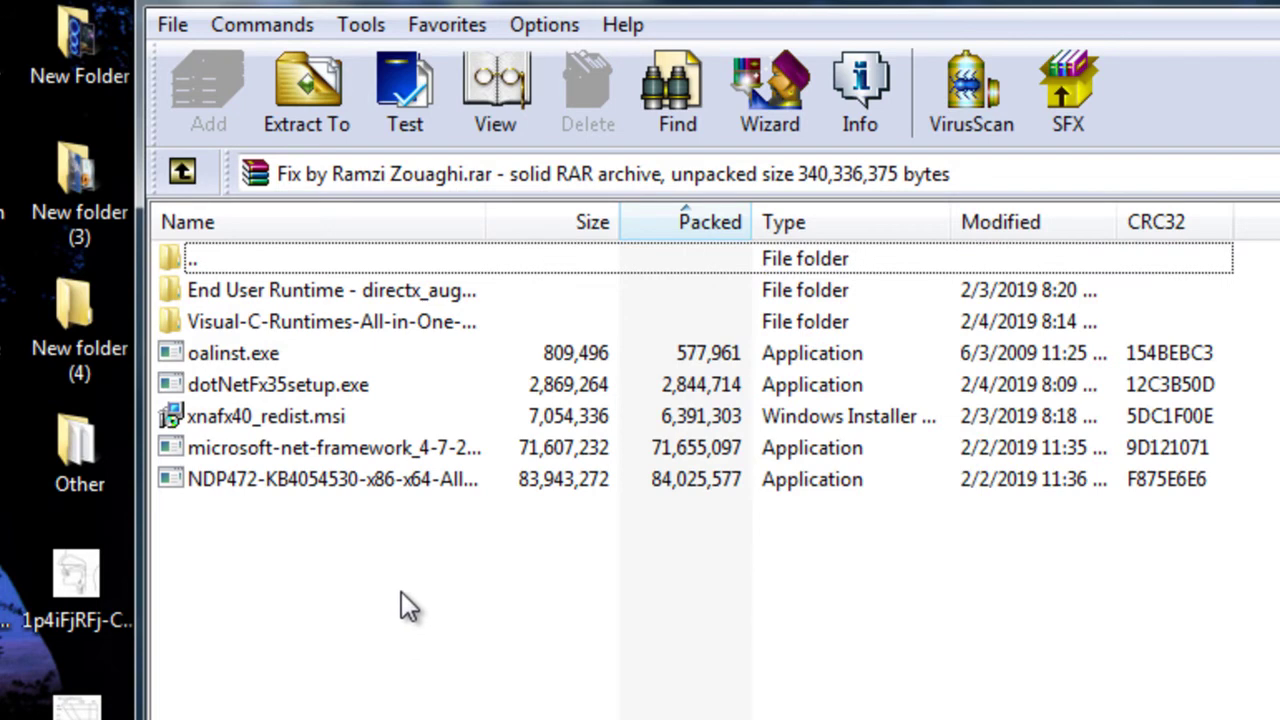
Enter the Visual-C-Runtimes-All-in-One-Oct-2018 folder and select vcredist2008_x86.exe.
drag(409, 589, 231, 363)
click(376, 522)
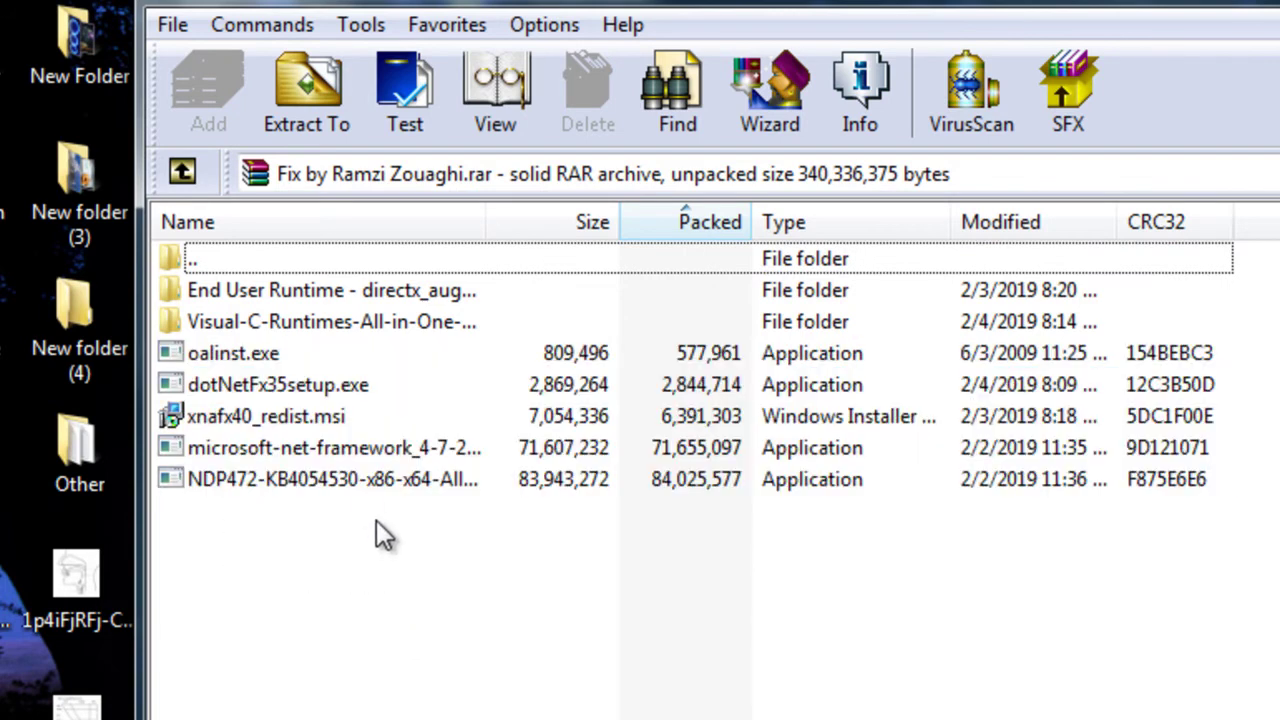
double_click(328, 326)
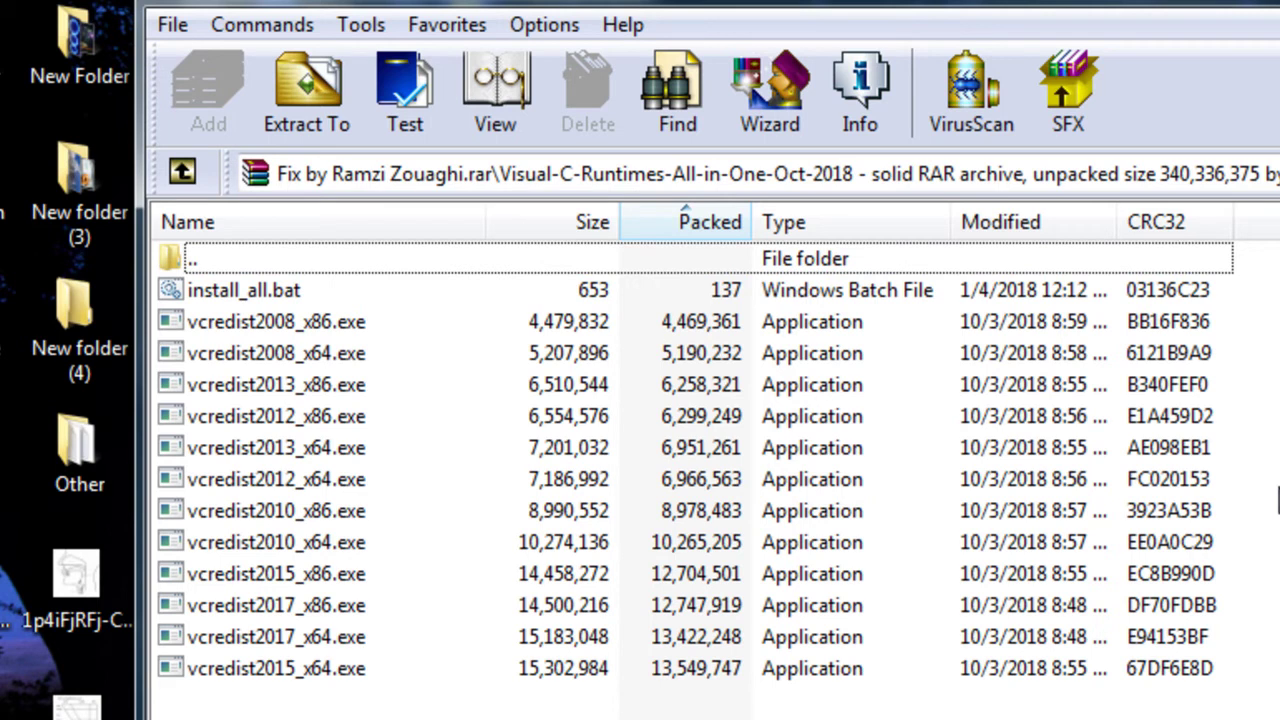
click(258, 300)
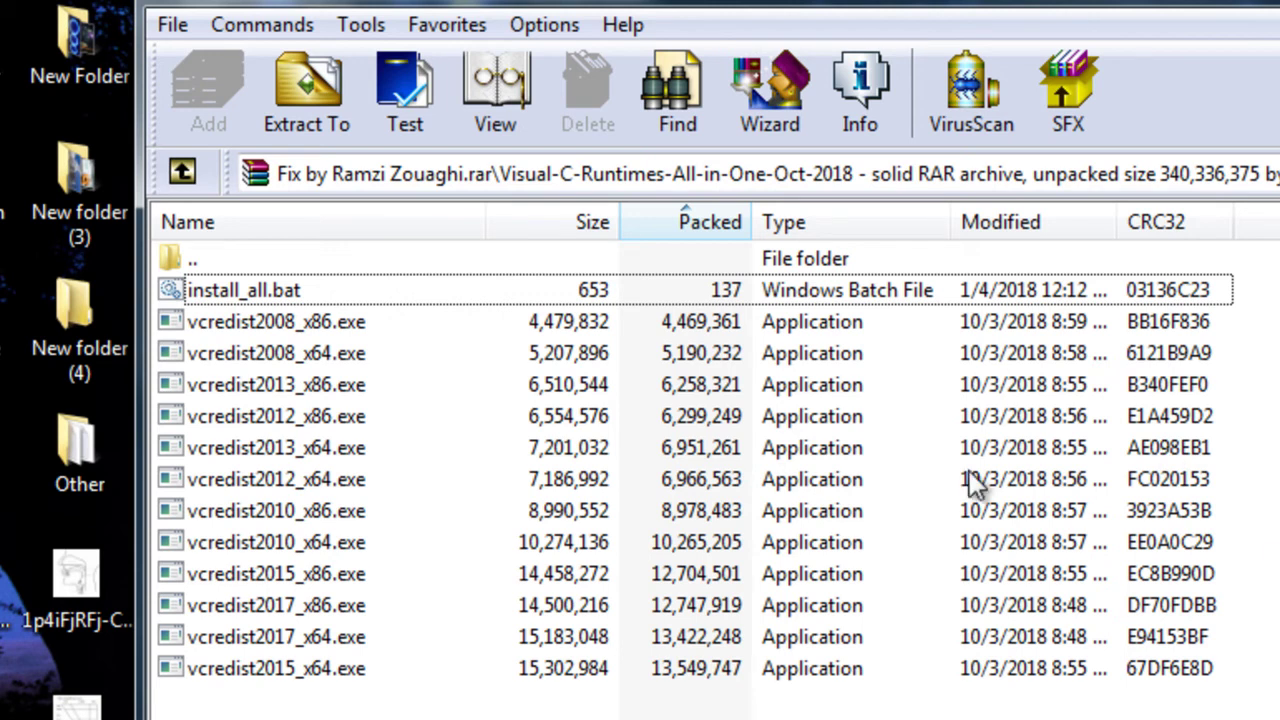
click(345, 328)
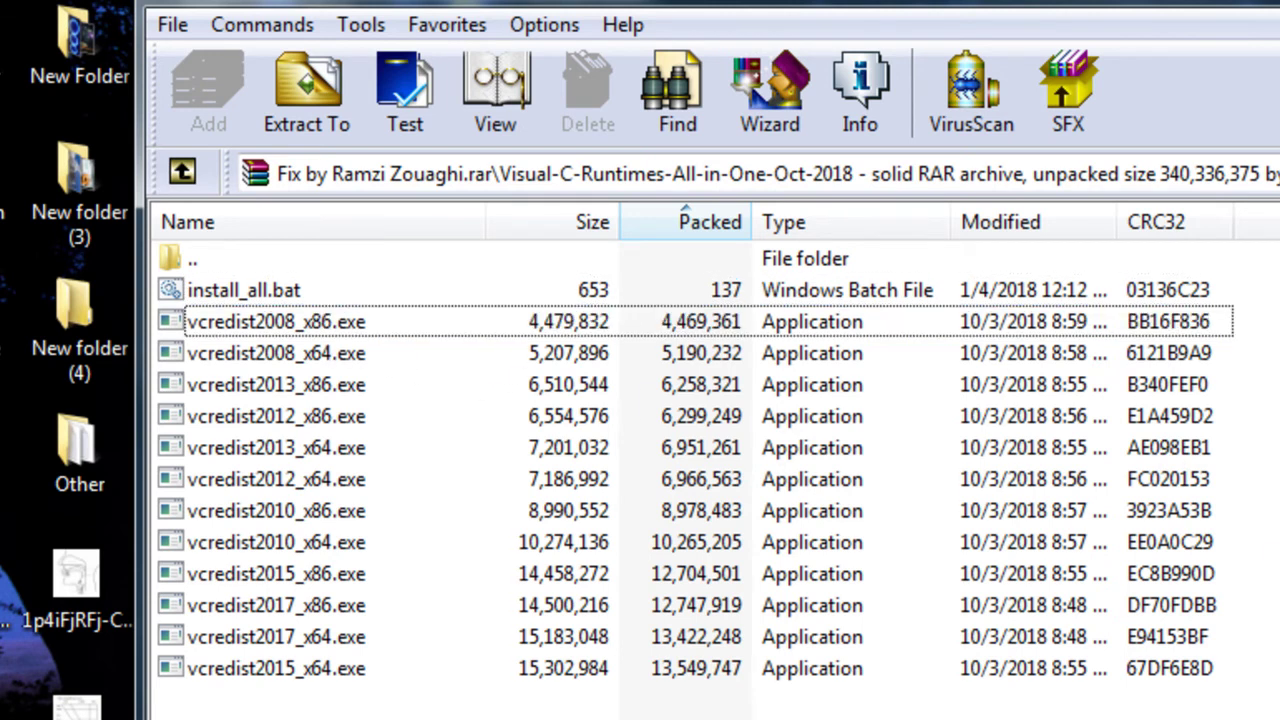
Launch vcredist2008_x86.exe with admin approval, choose Repair, then cancel the setup.
double_click(327, 333)
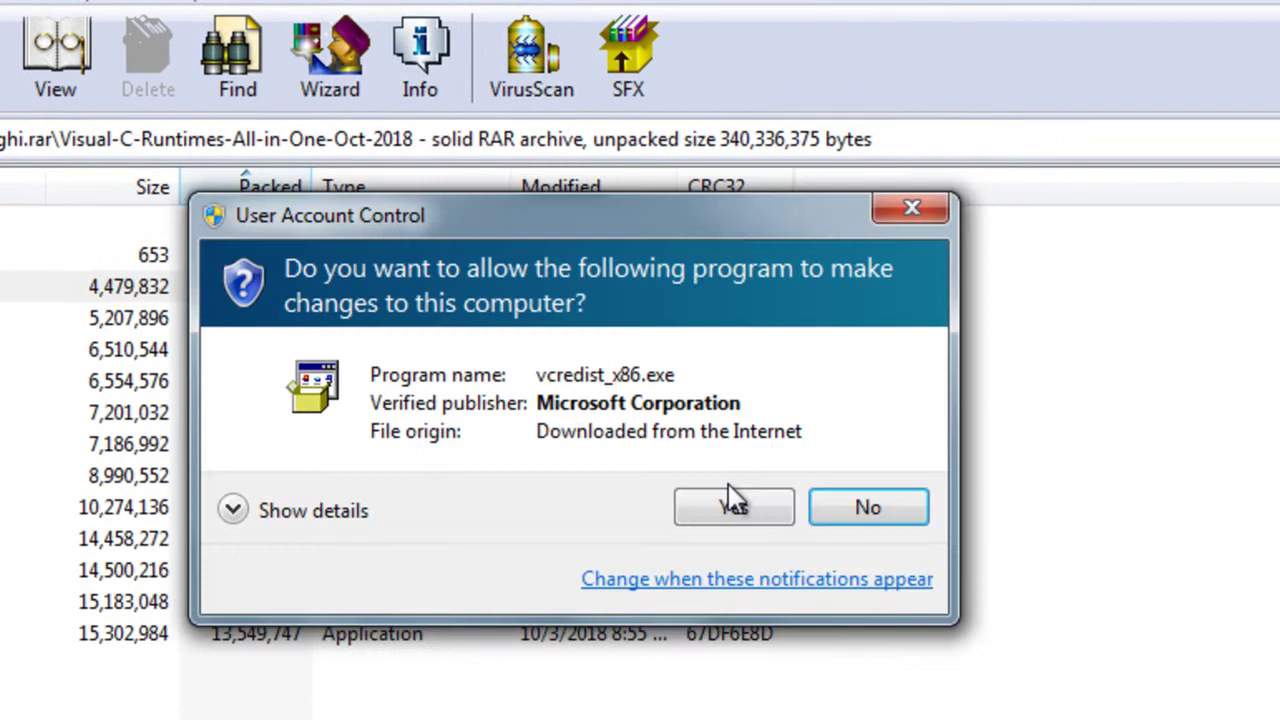
click(733, 505)
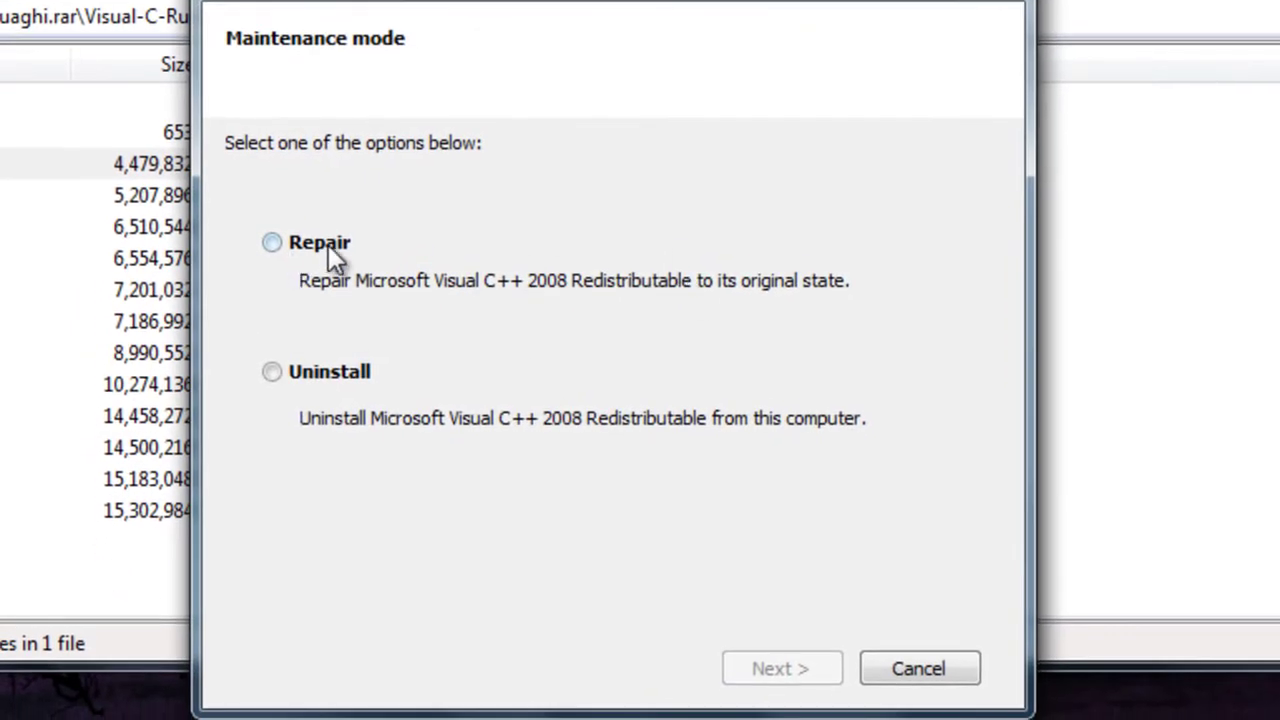
click(320, 243)
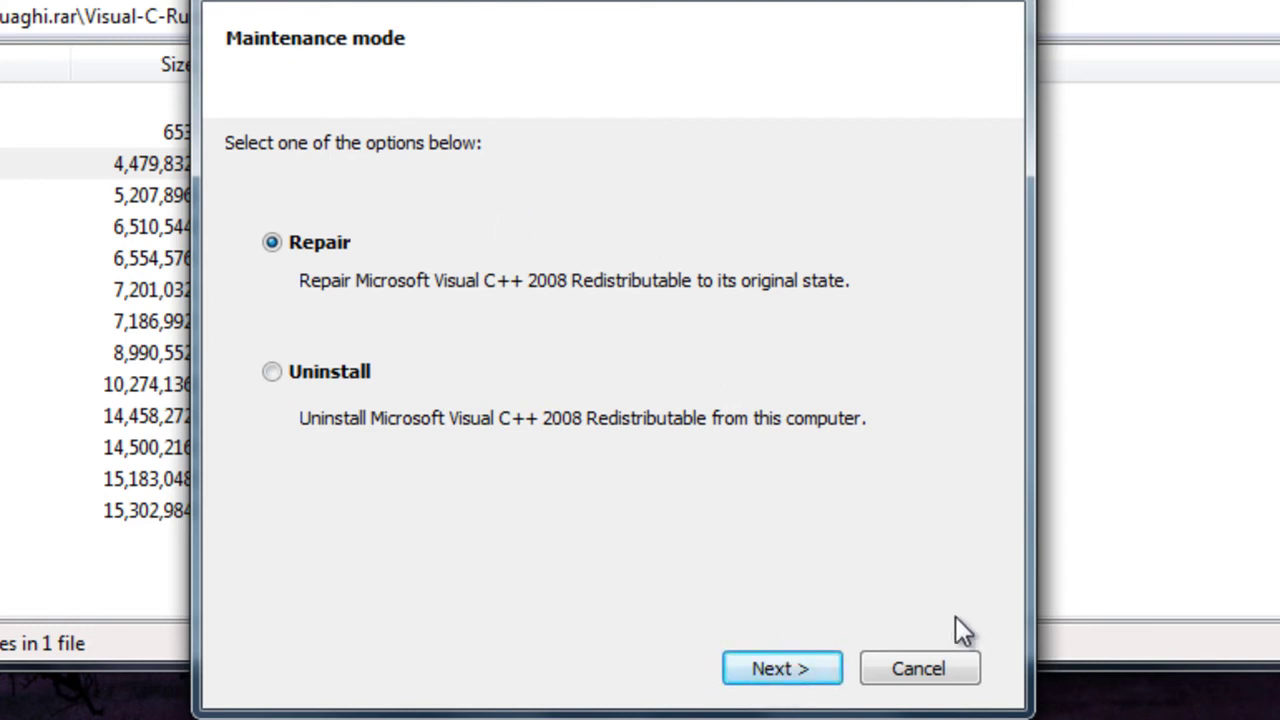
click(955, 662)
click(641, 460)
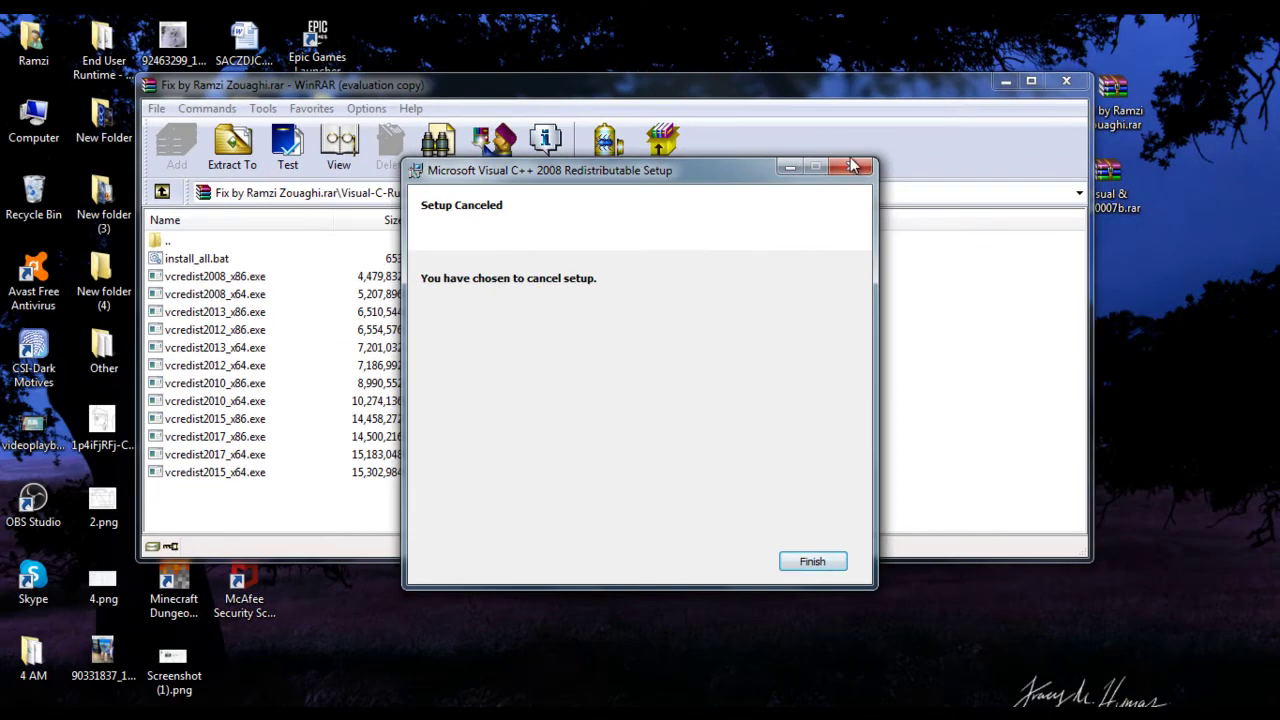
Close the cancelled Visual C++ setup wizard and the runtimes archive window.
click(870, 138)
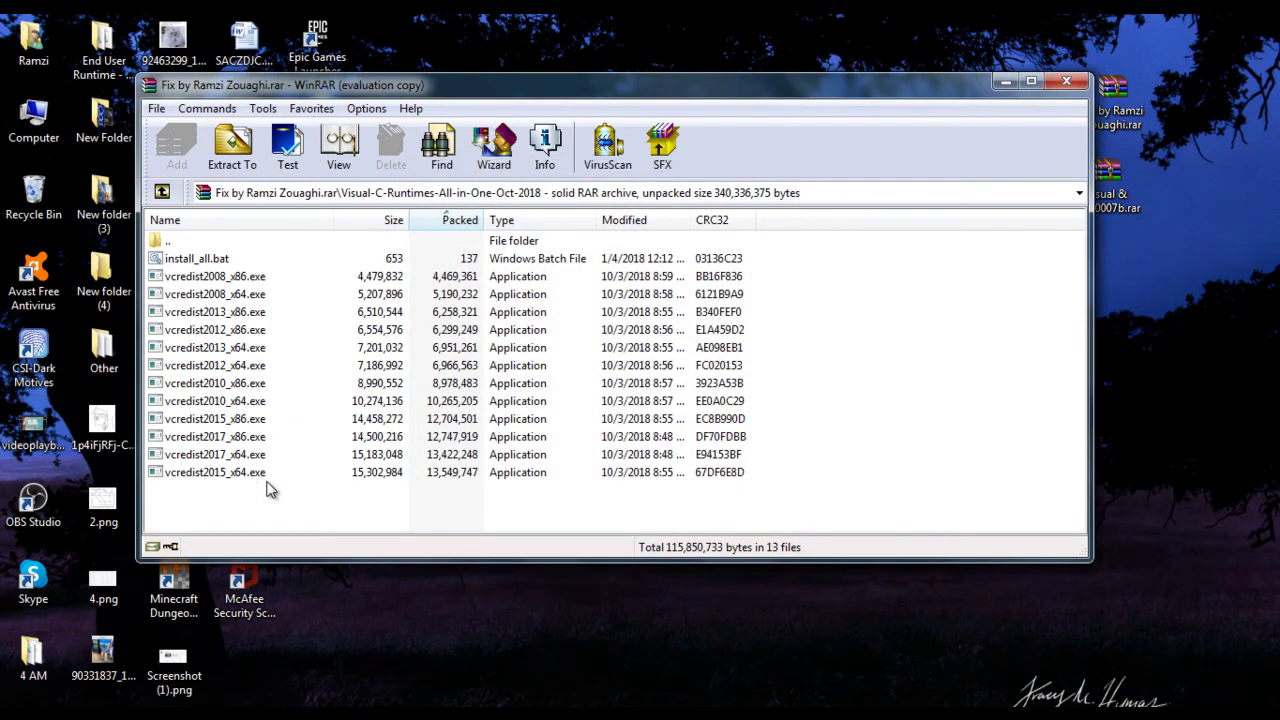
click(1062, 86)
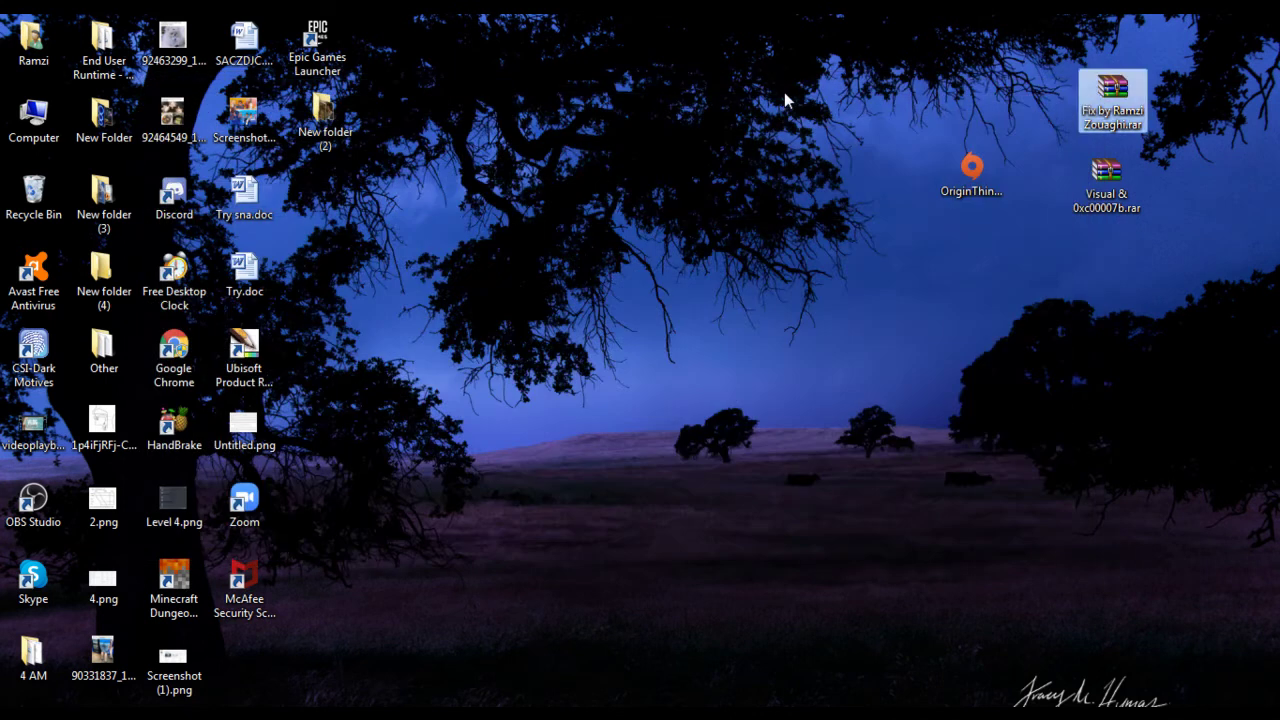
right_click(1118, 199)
key(Escape)
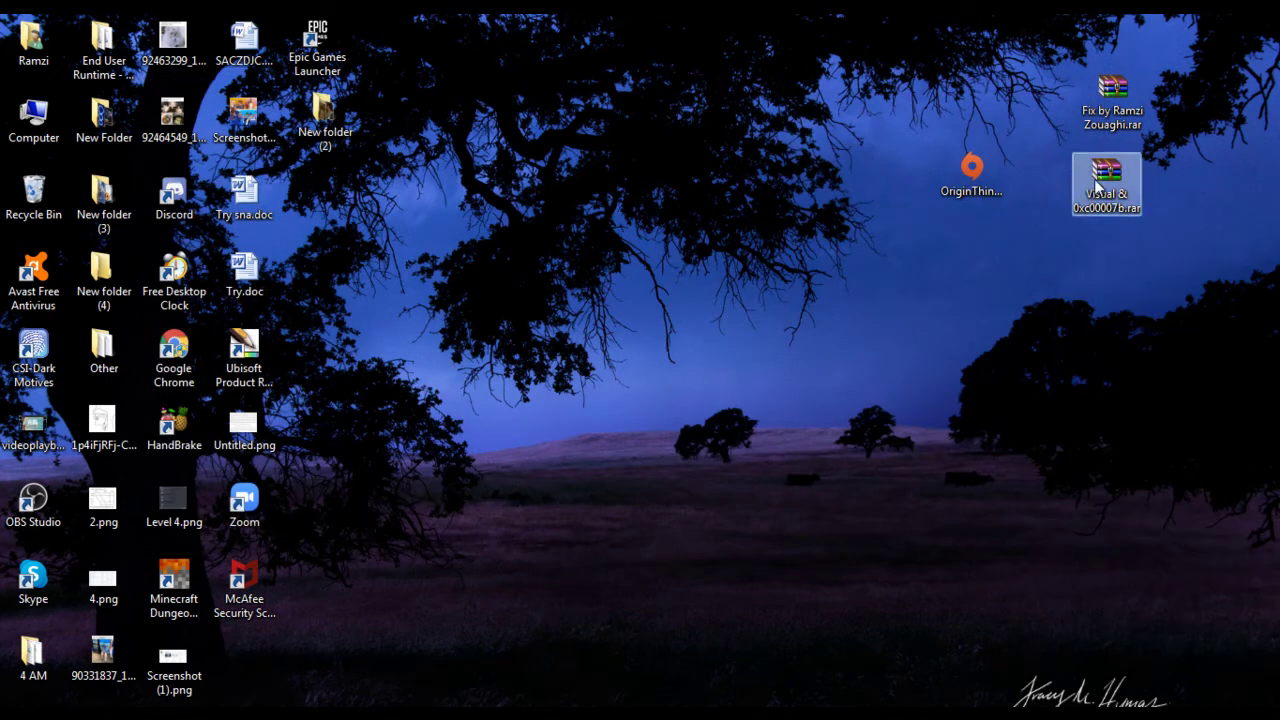
click(896, 127)
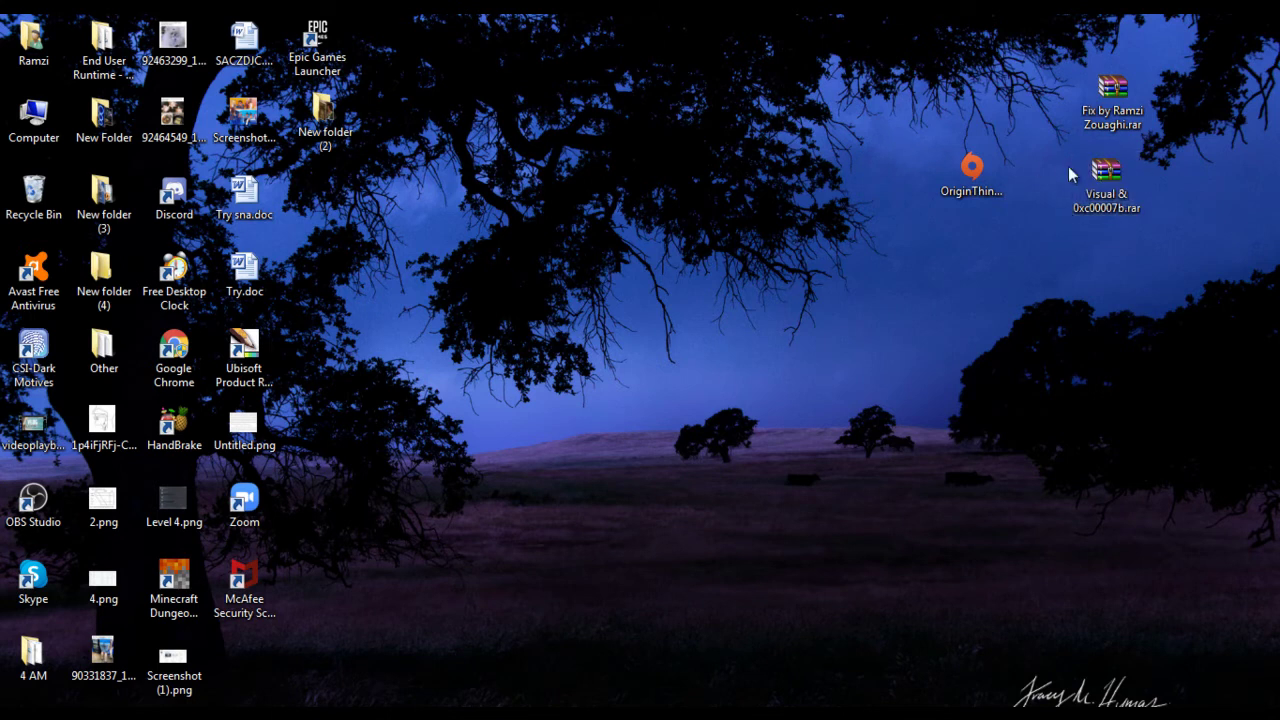
Extract Visual & 0xc00007b.rar into its own folder and place it beside the archive.
right_click(1100, 178)
key(Escape)
right_click(1100, 178)
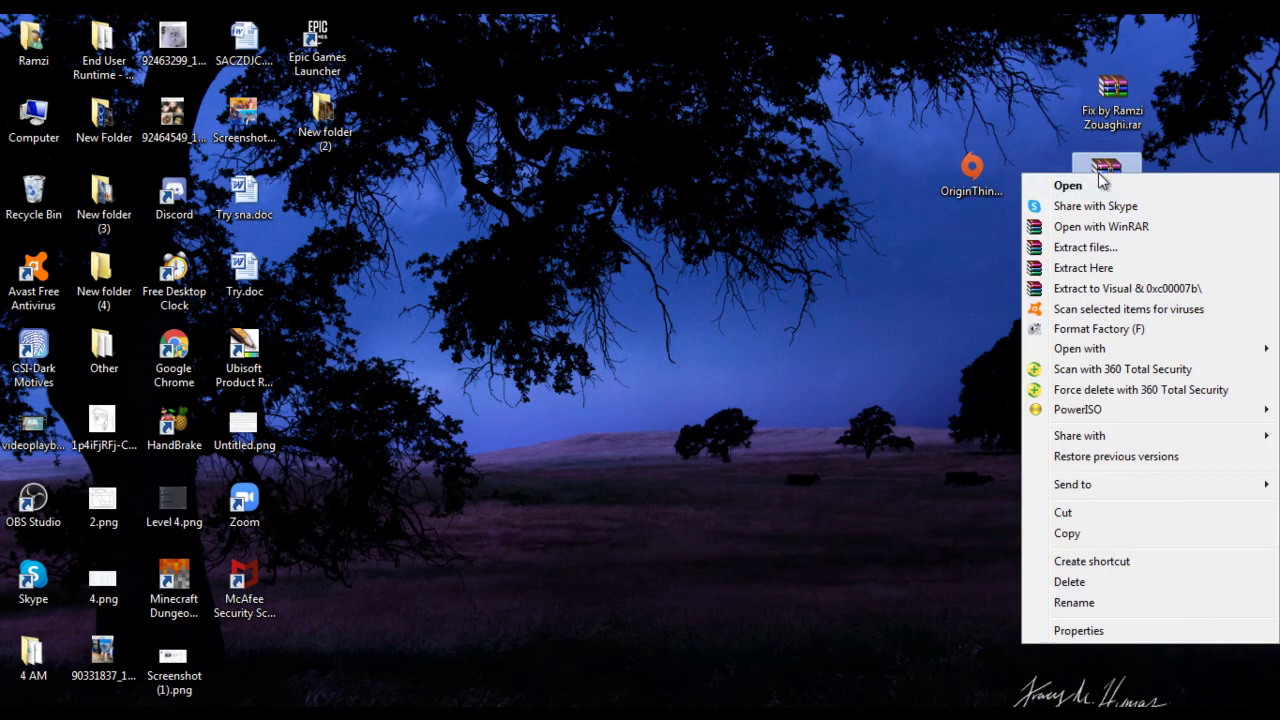
click(1132, 290)
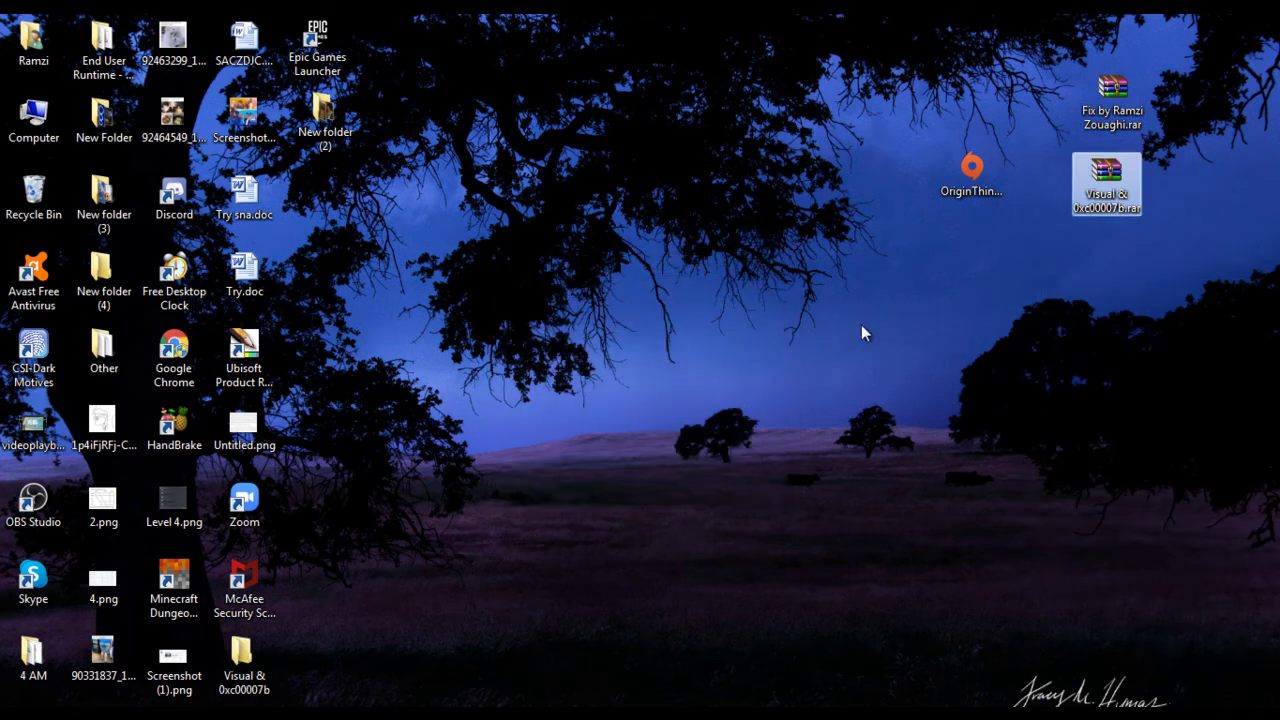
drag(230, 680, 974, 308)
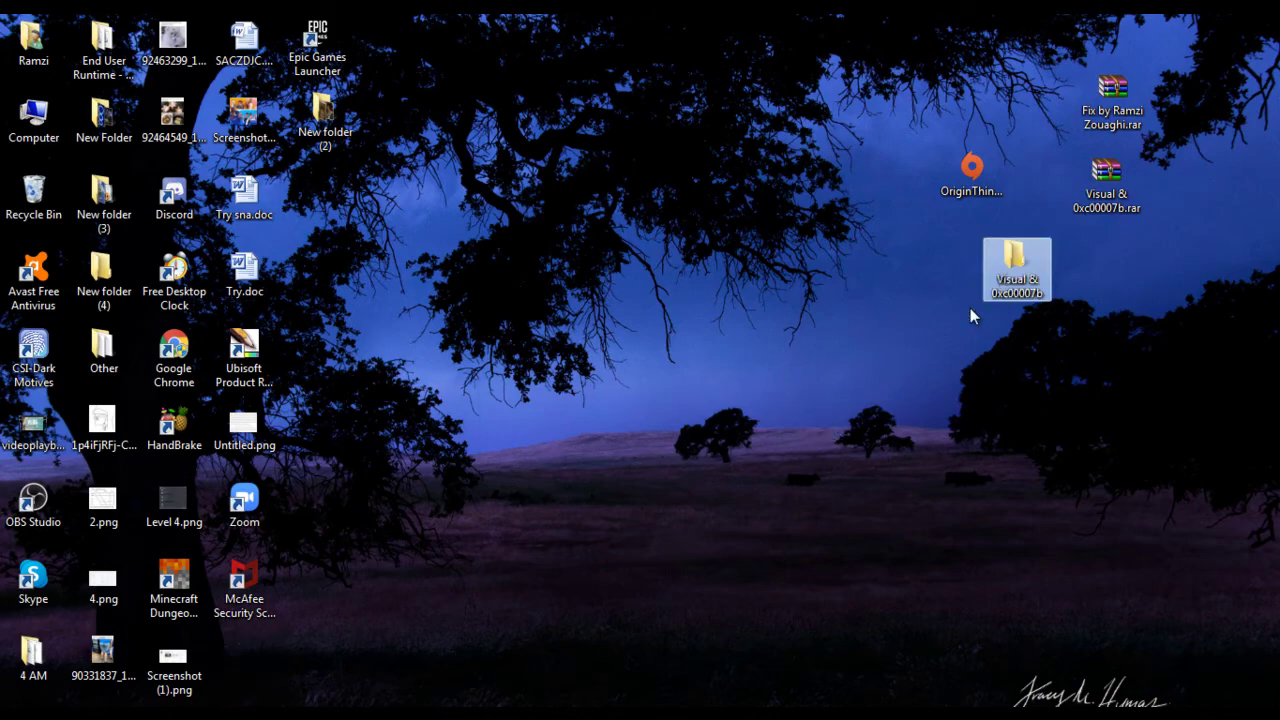
Drill through the nested Visual & 0xc00007b folders into New 0xc0007b fix and inspect its D3DCompiler DLLs.
double_click(1027, 285)
double_click(271, 137)
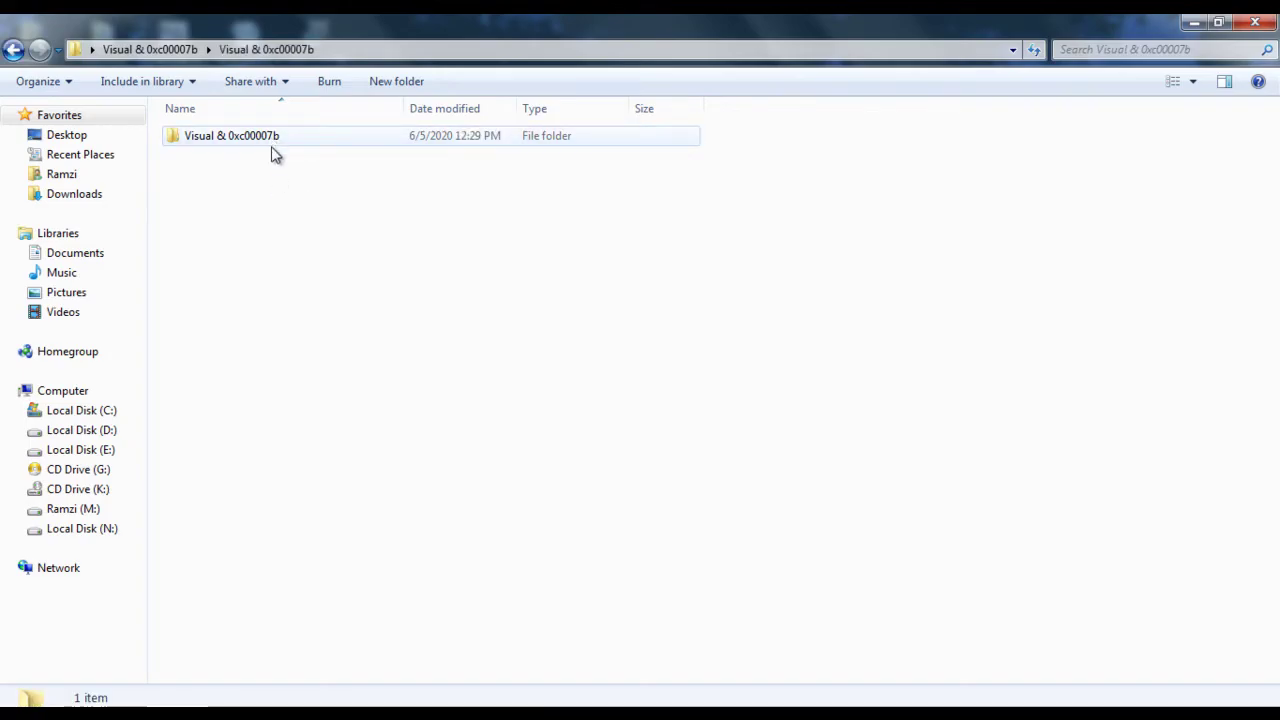
double_click(250, 140)
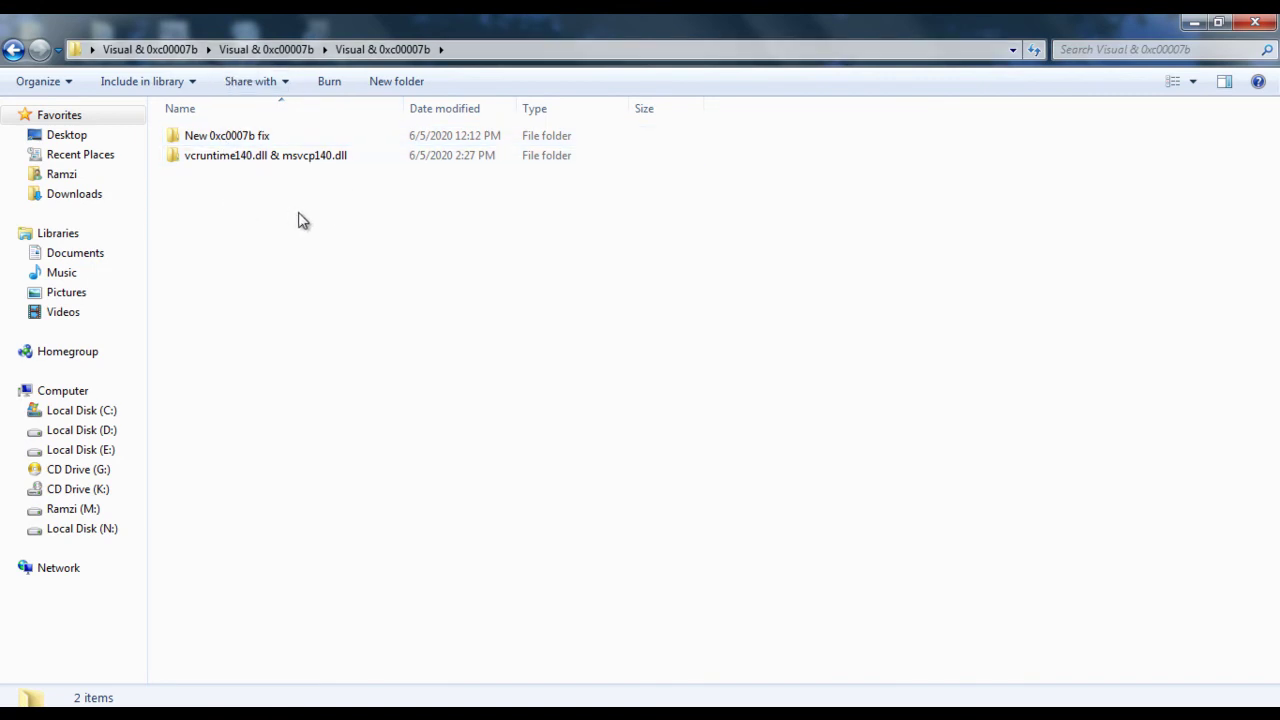
double_click(240, 140)
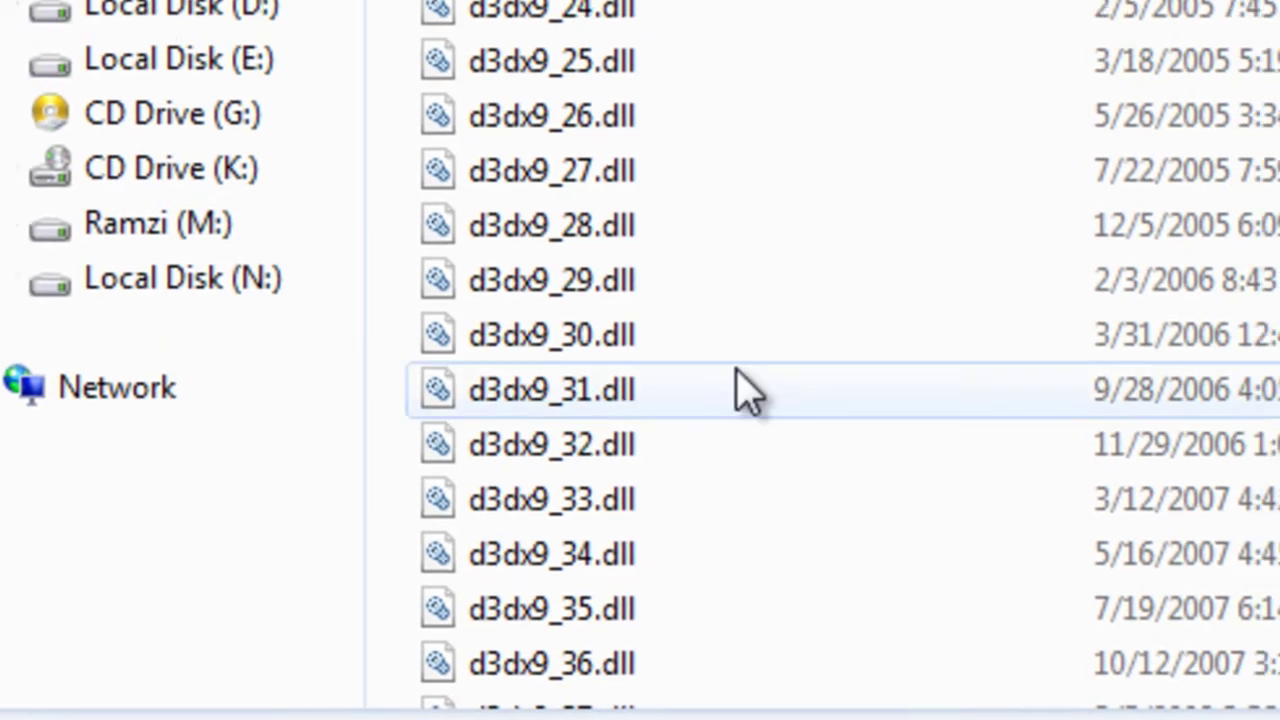
click(555, 280)
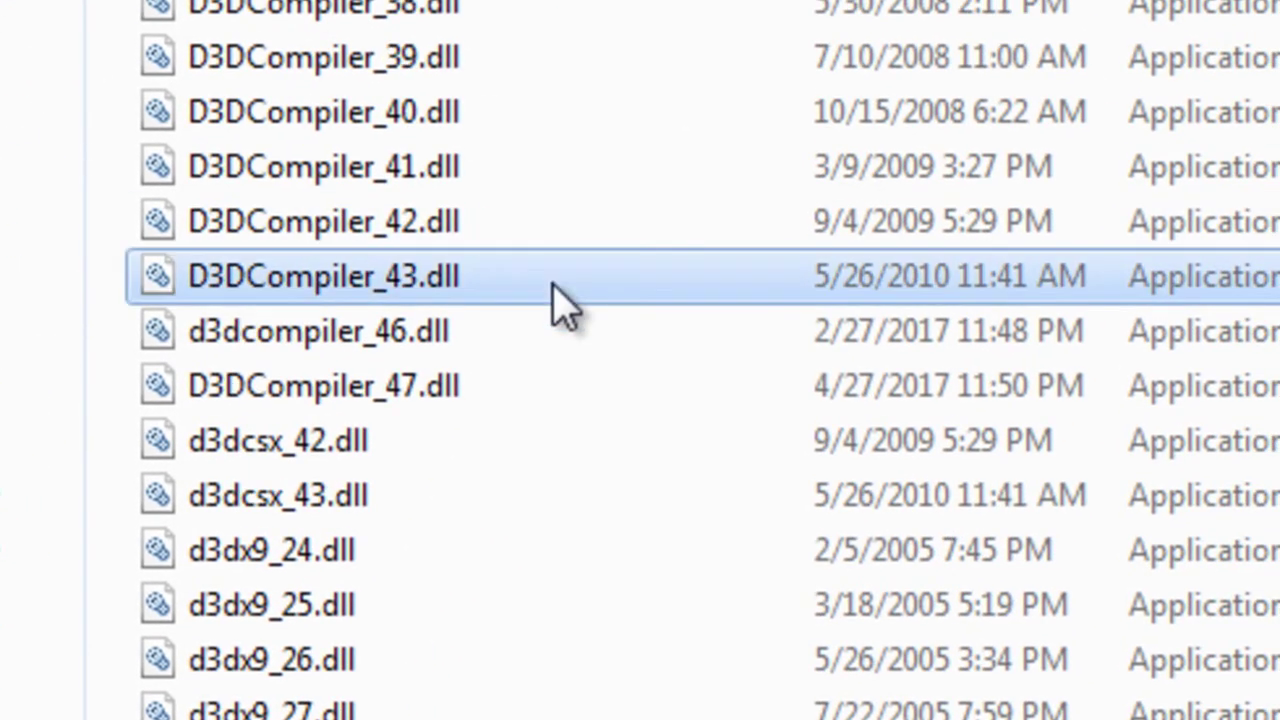
click(490, 334)
click(497, 392)
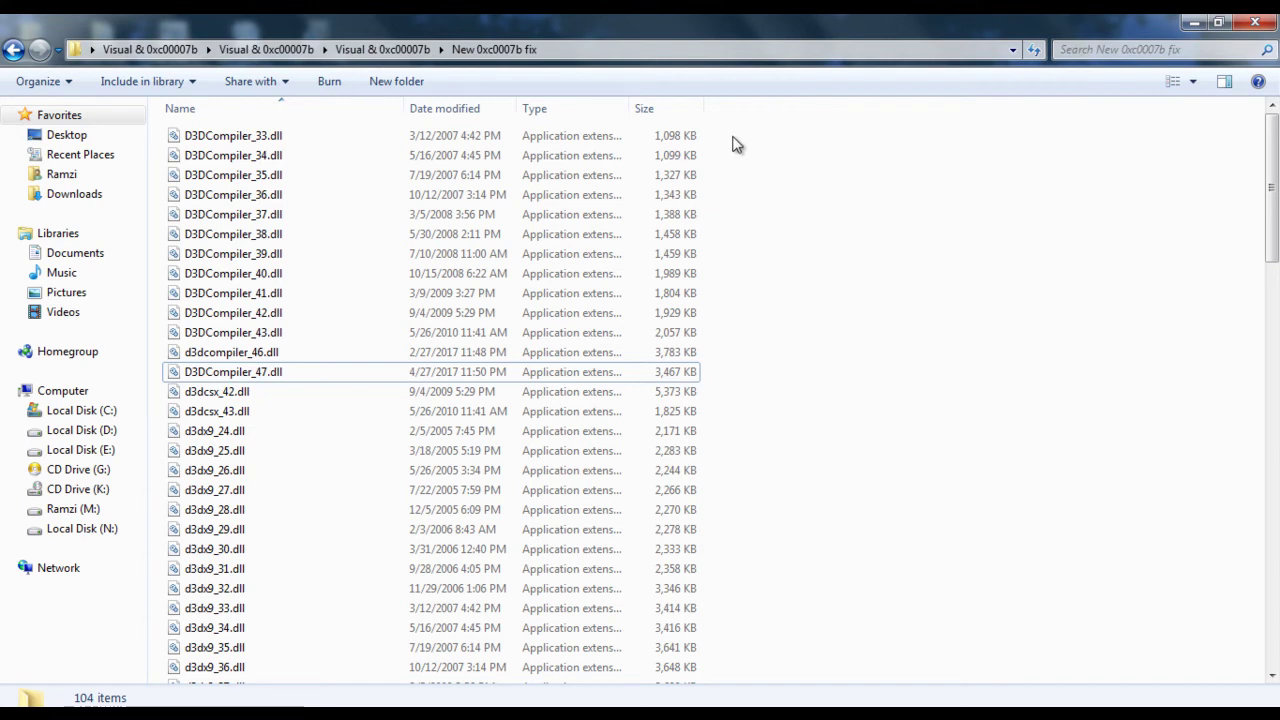
Select and copy all 104 DLLs in the New 0xc0007b fix folder.
drag(731, 137, 158, 700)
right_click(320, 535)
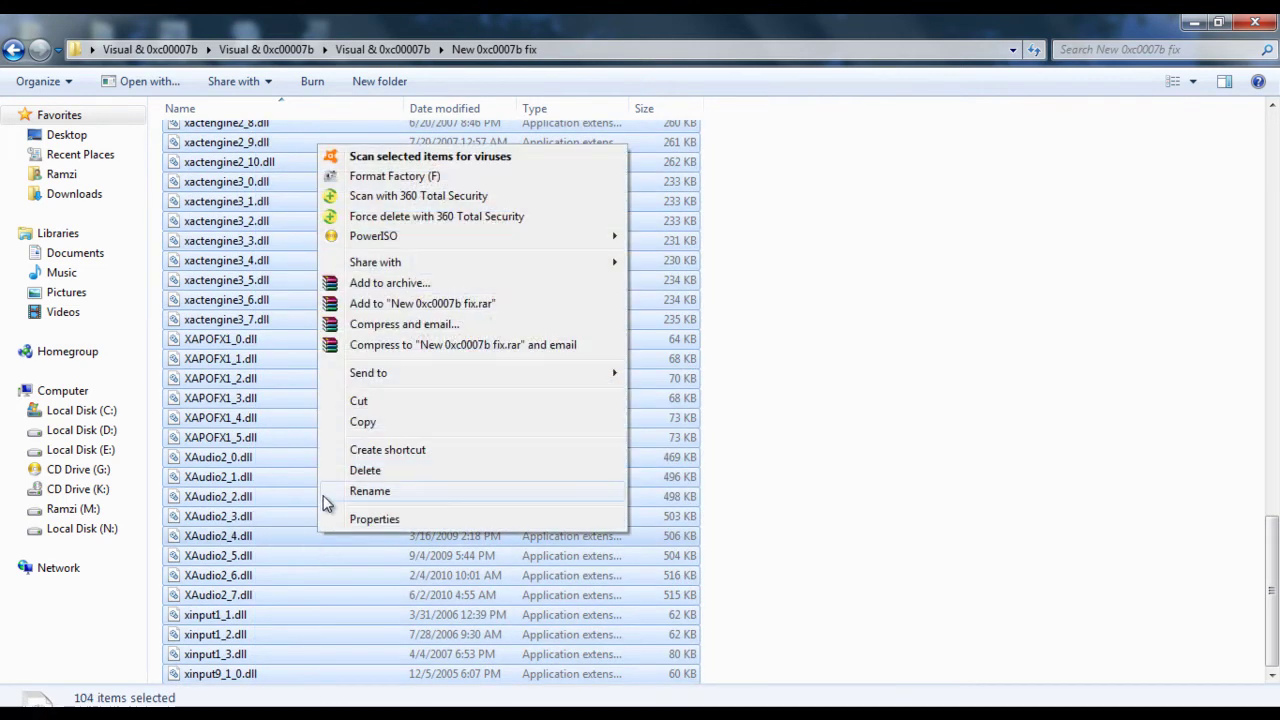
click(362, 421)
click(914, 457)
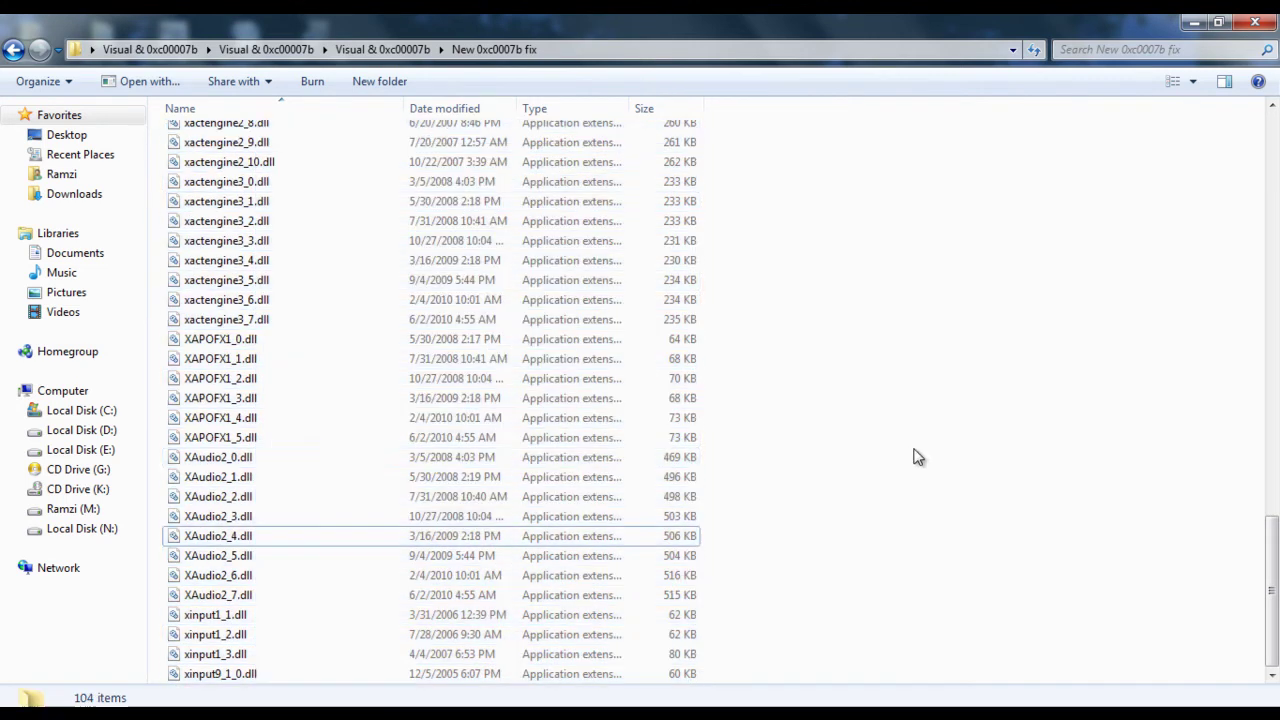
Paste them into C:\Windows\System32, replacing all existing files and skipping the denied one.
click(64, 393)
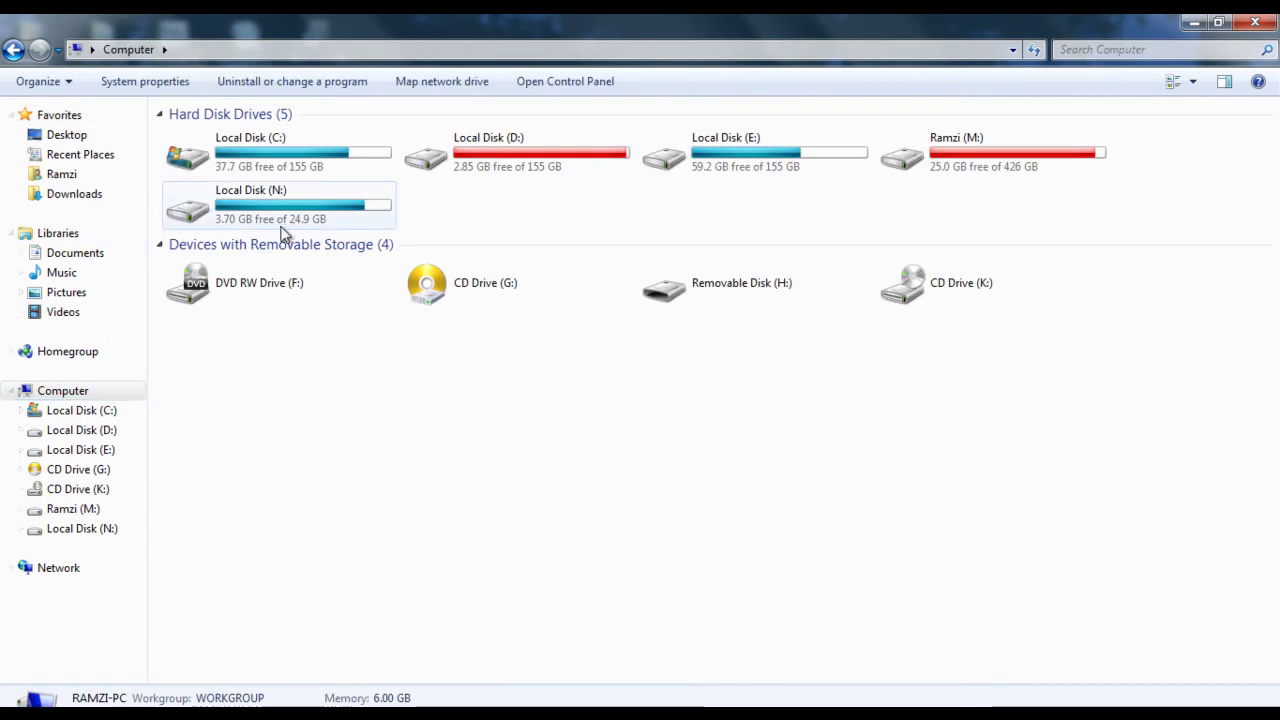
double_click(294, 166)
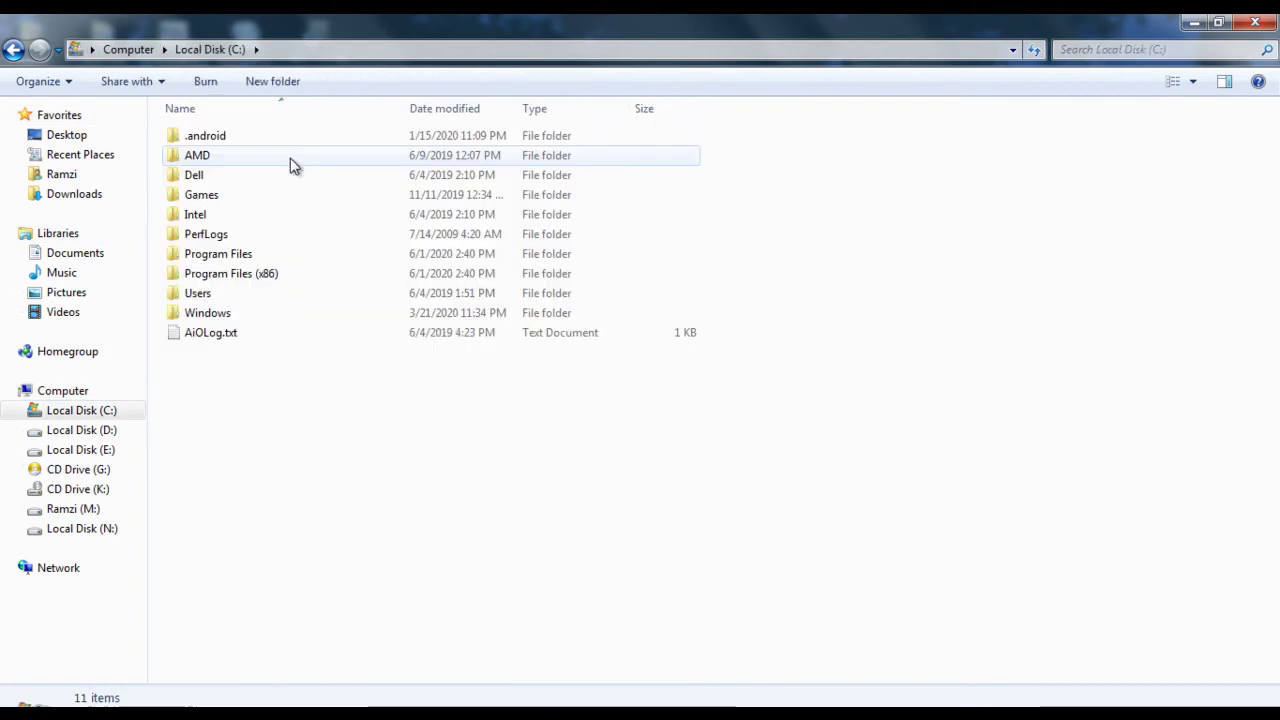
double_click(229, 314)
scroll(298, 289, down, 15)
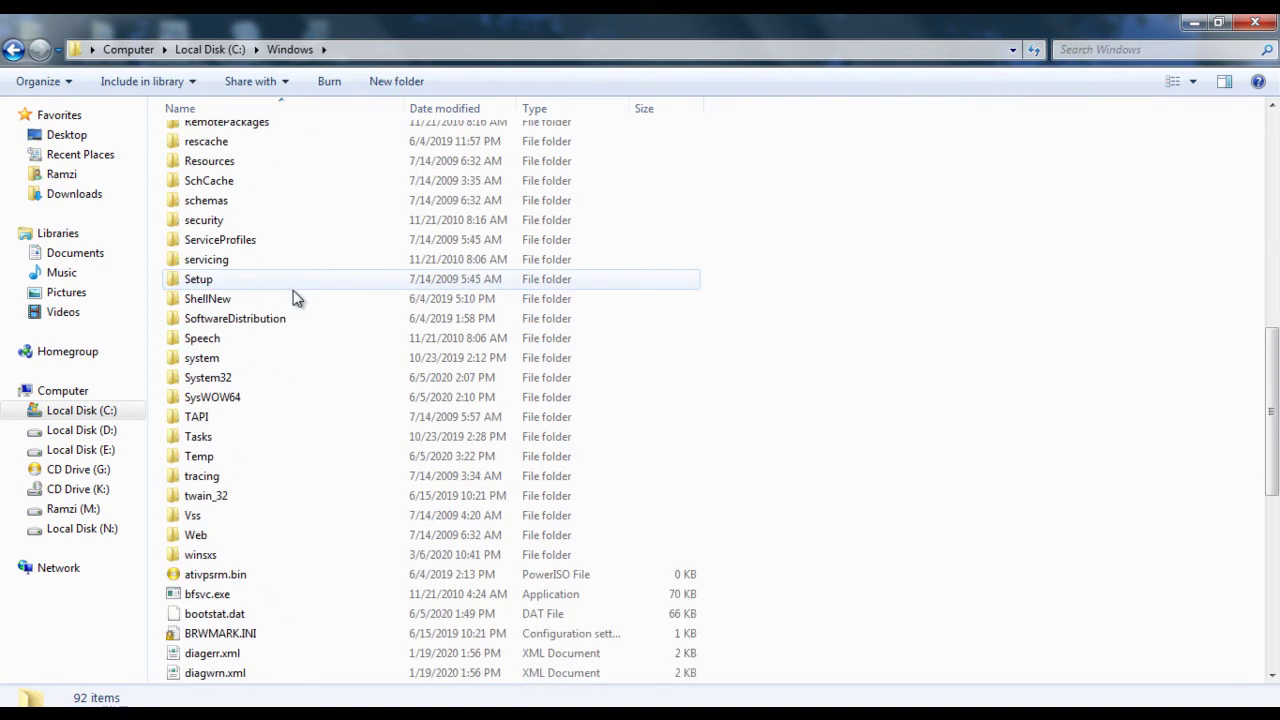
double_click(246, 380)
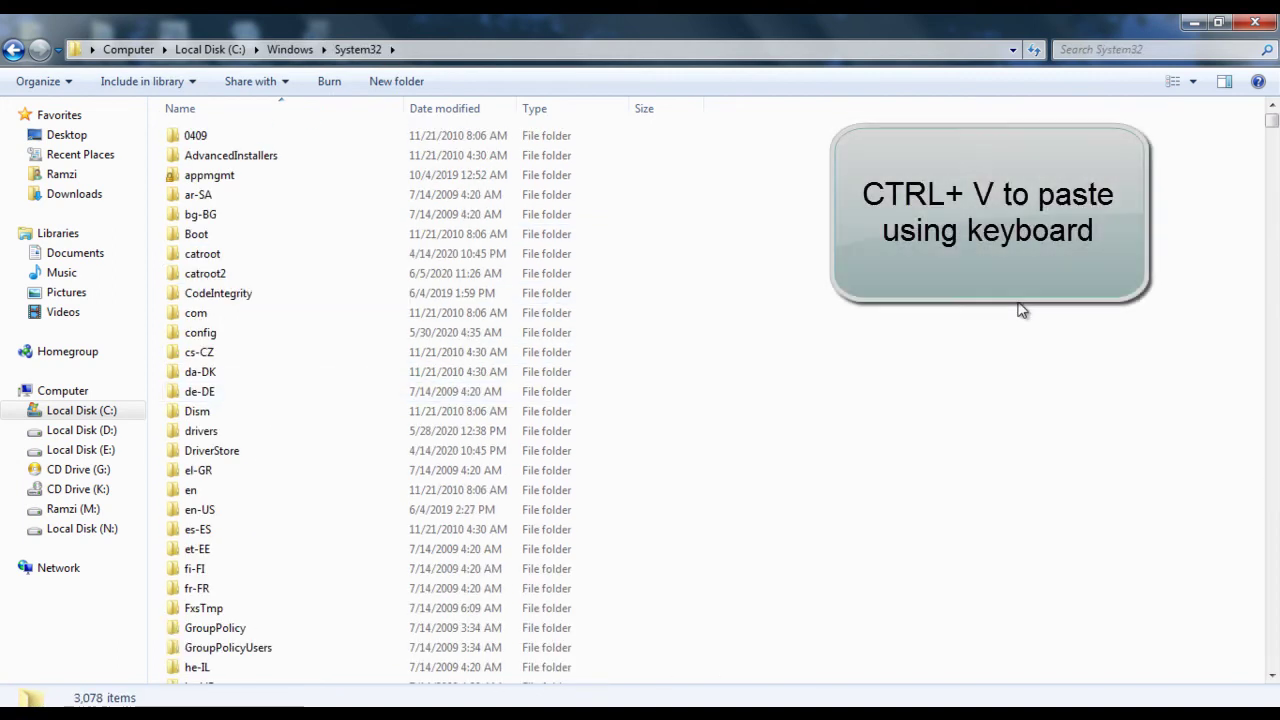
key(ctrl+v)
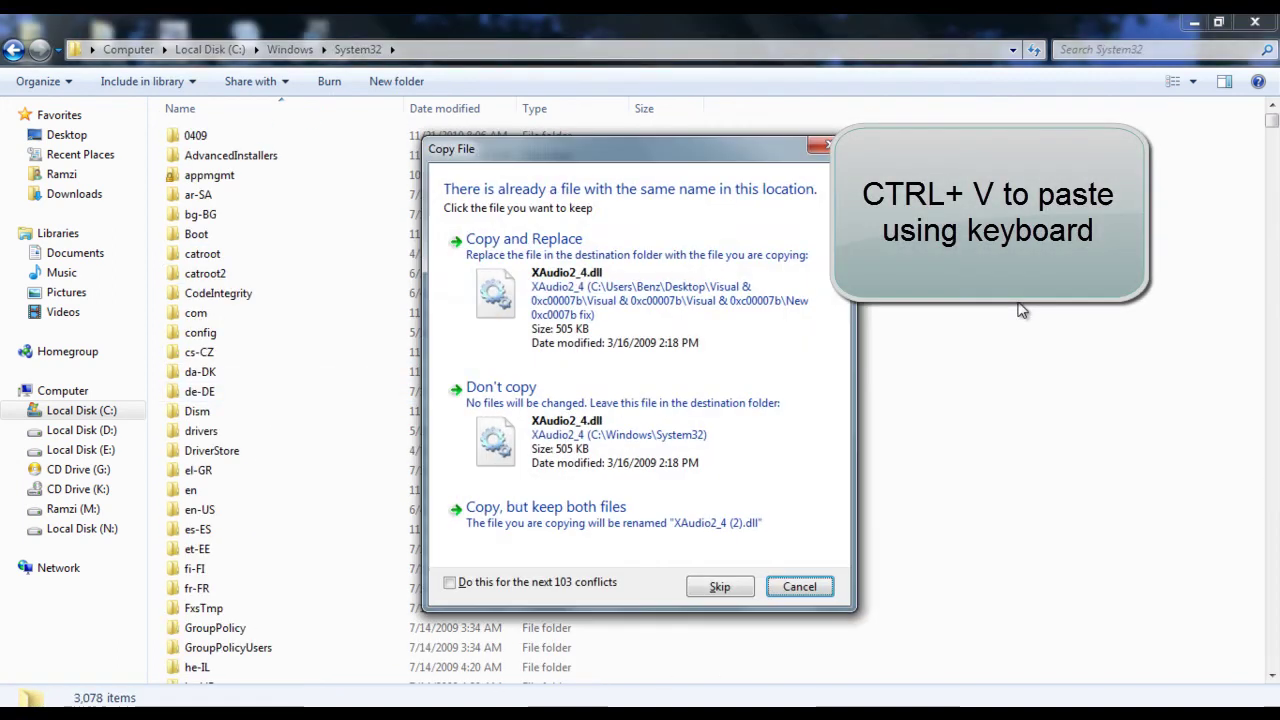
click(556, 584)
click(628, 304)
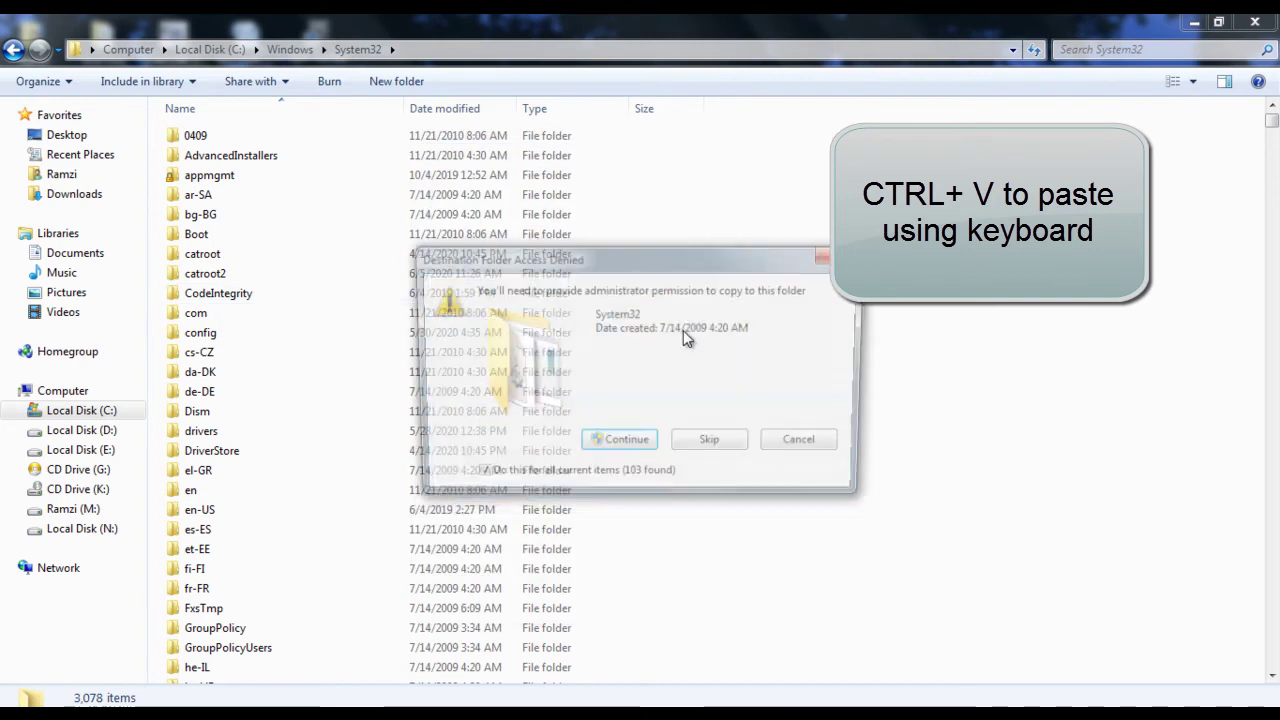
click(630, 450)
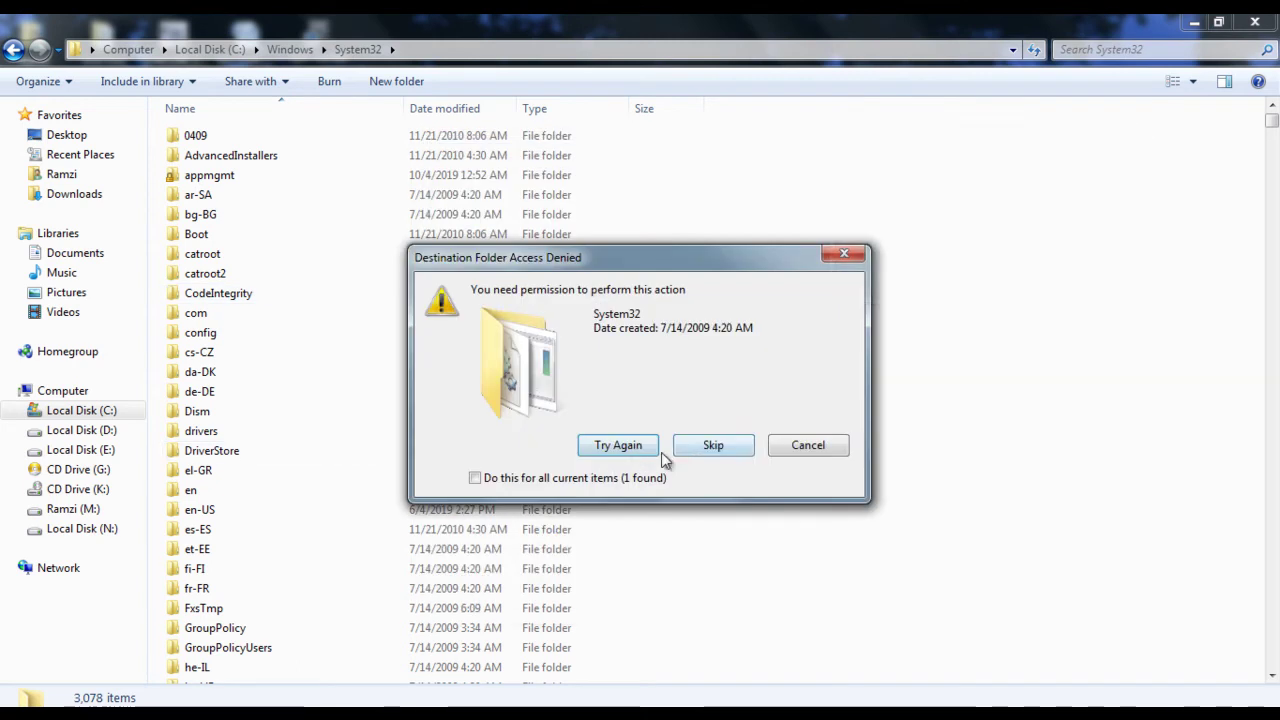
click(707, 446)
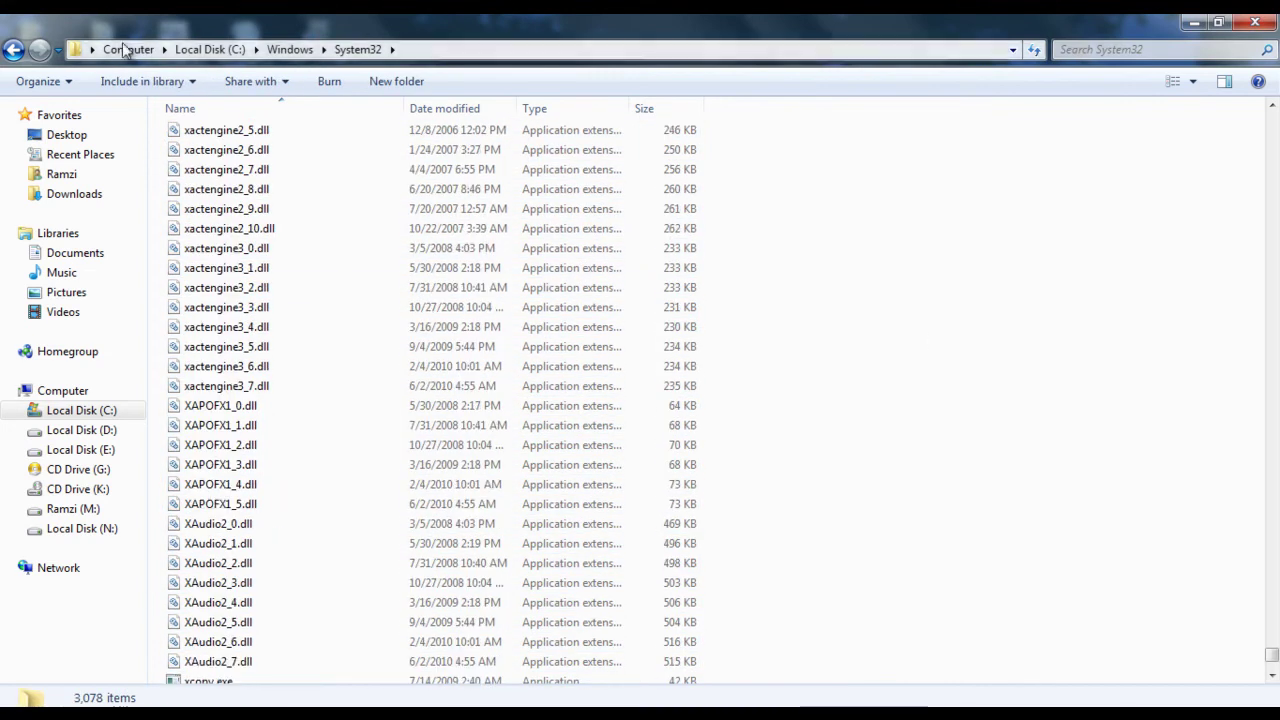
Paste the 104 DLLs into C:\Windows\SysWOW64, replacing all existing files and skipping two denied ones.
click(14, 52)
scroll(337, 471, down, 1)
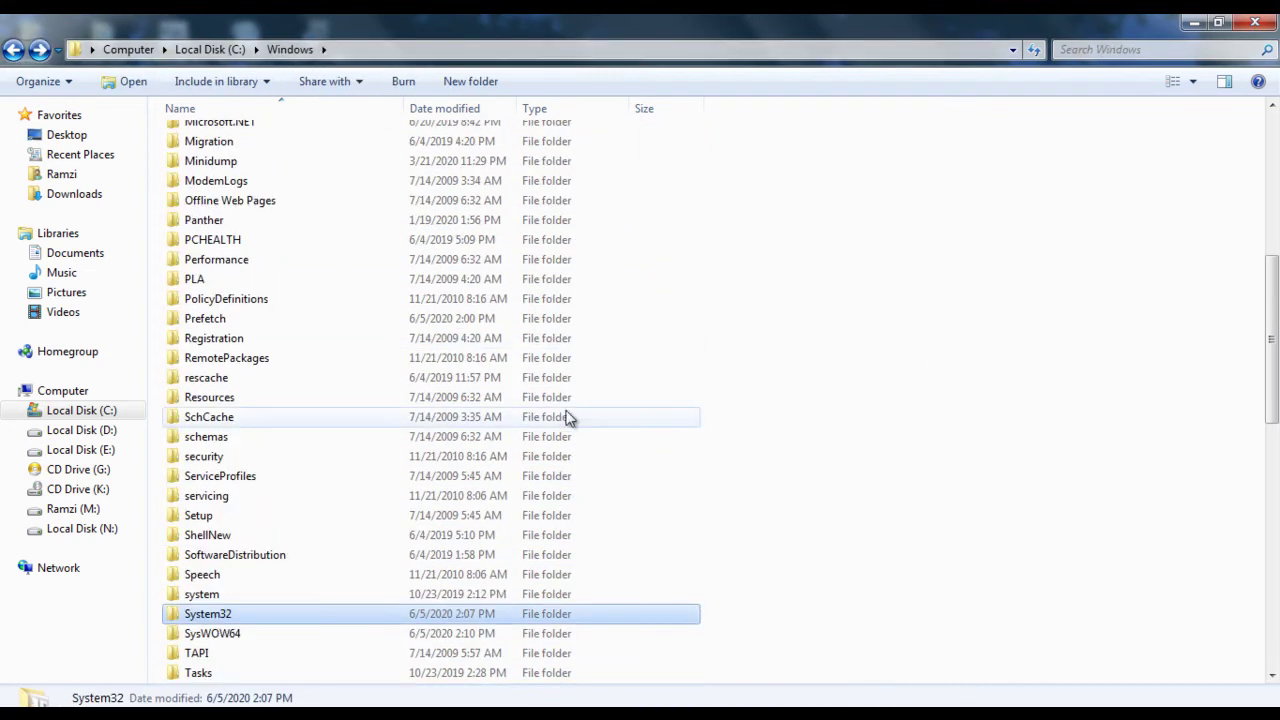
double_click(240, 634)
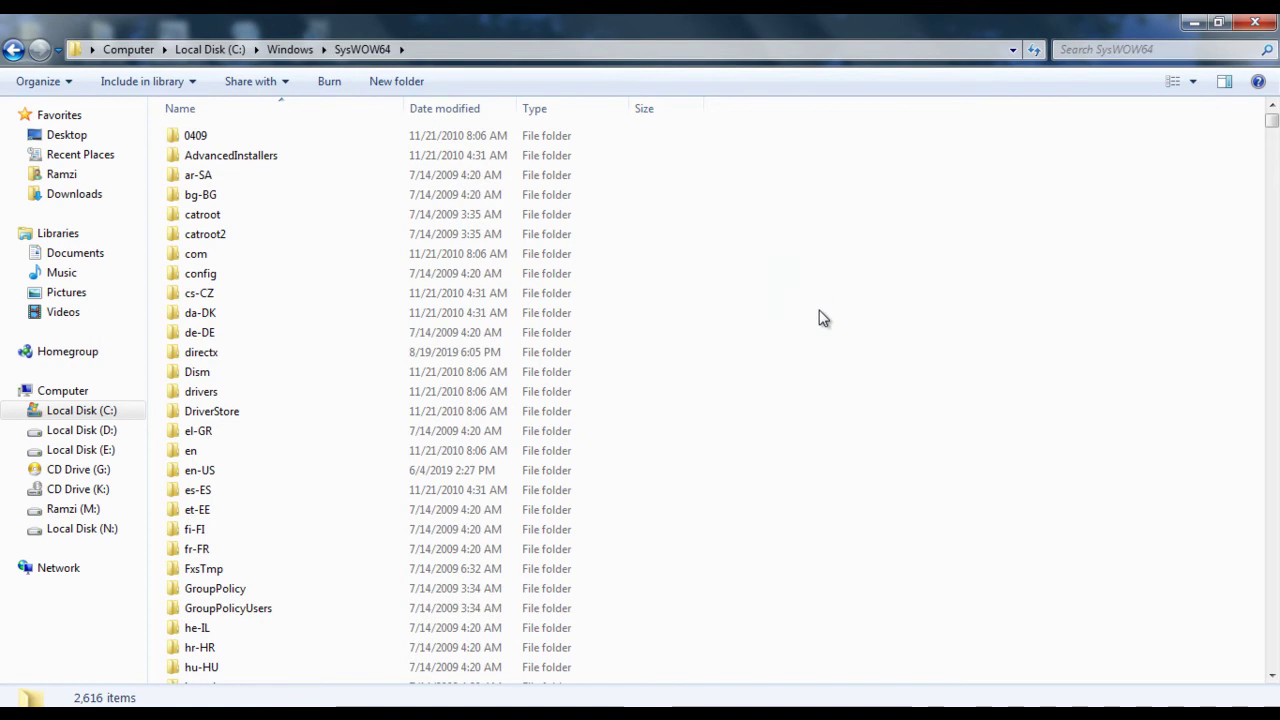
key(ctrl+v)
click(540, 582)
click(661, 300)
click(611, 452)
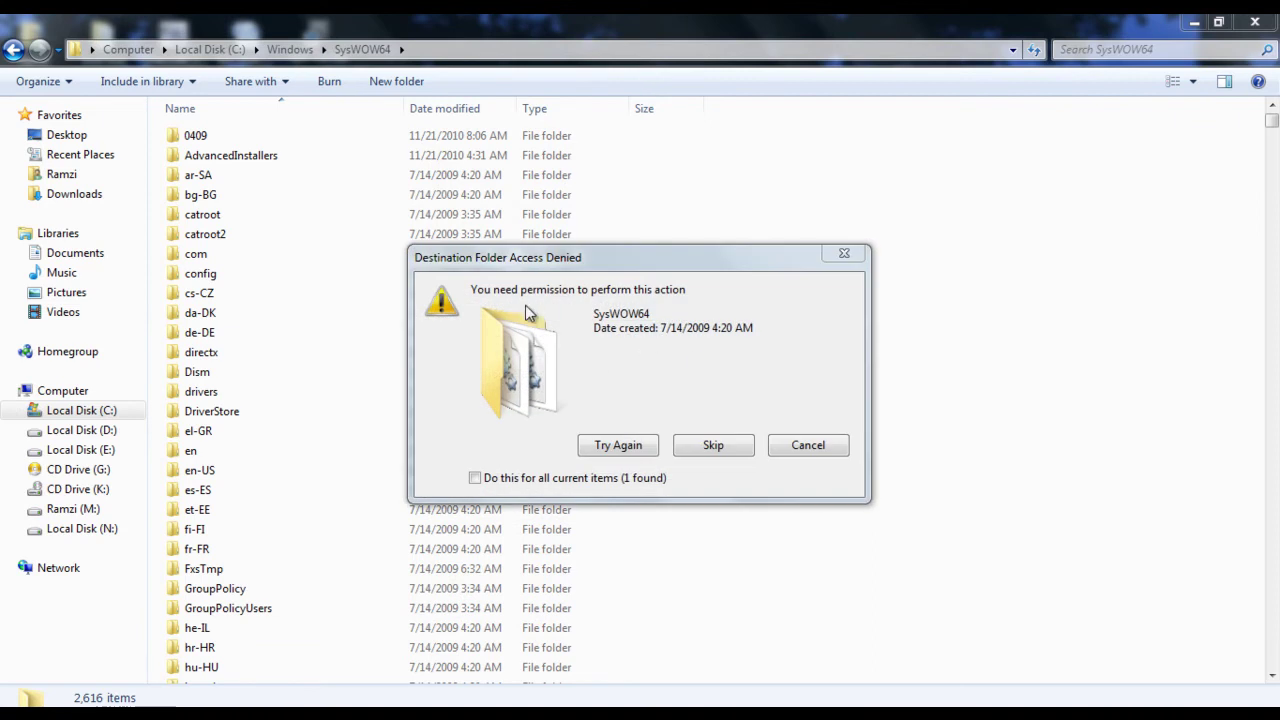
click(710, 455)
click(714, 451)
Clear the selection, return to the Windows folder and close Explorer.
click(925, 296)
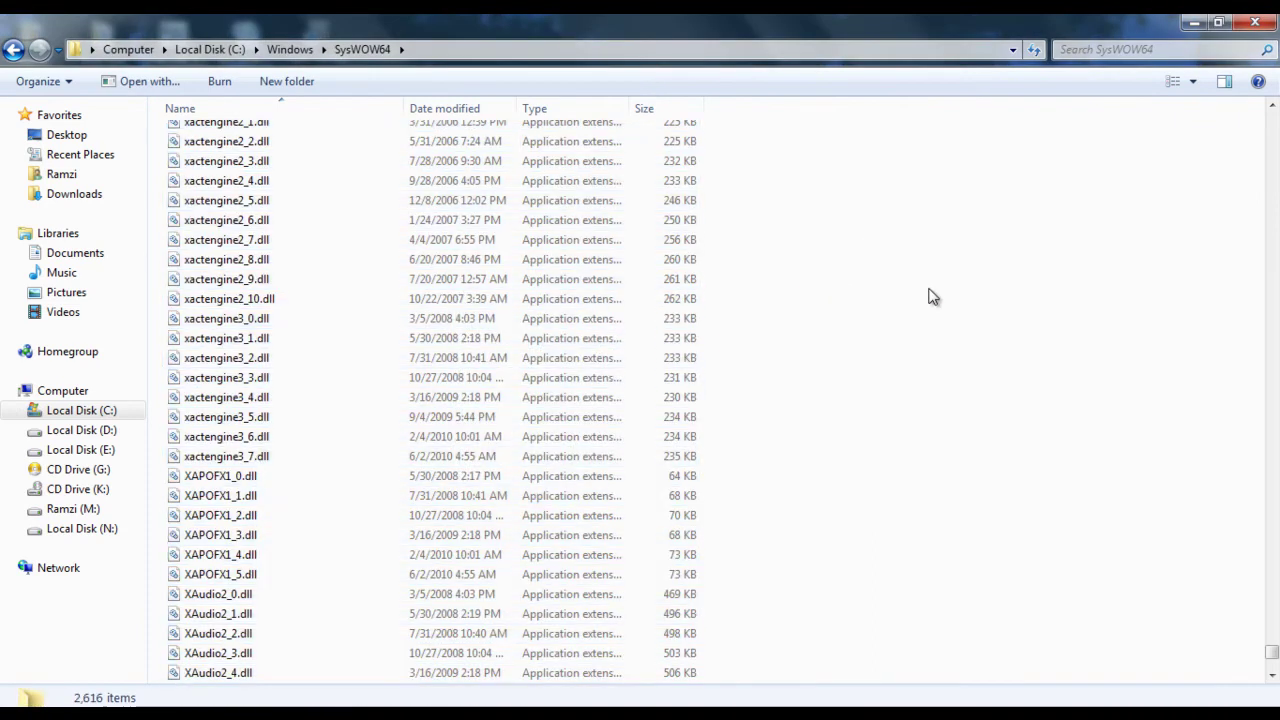
scroll(830, 250, up, 6)
scroll(830, 250, down, 3)
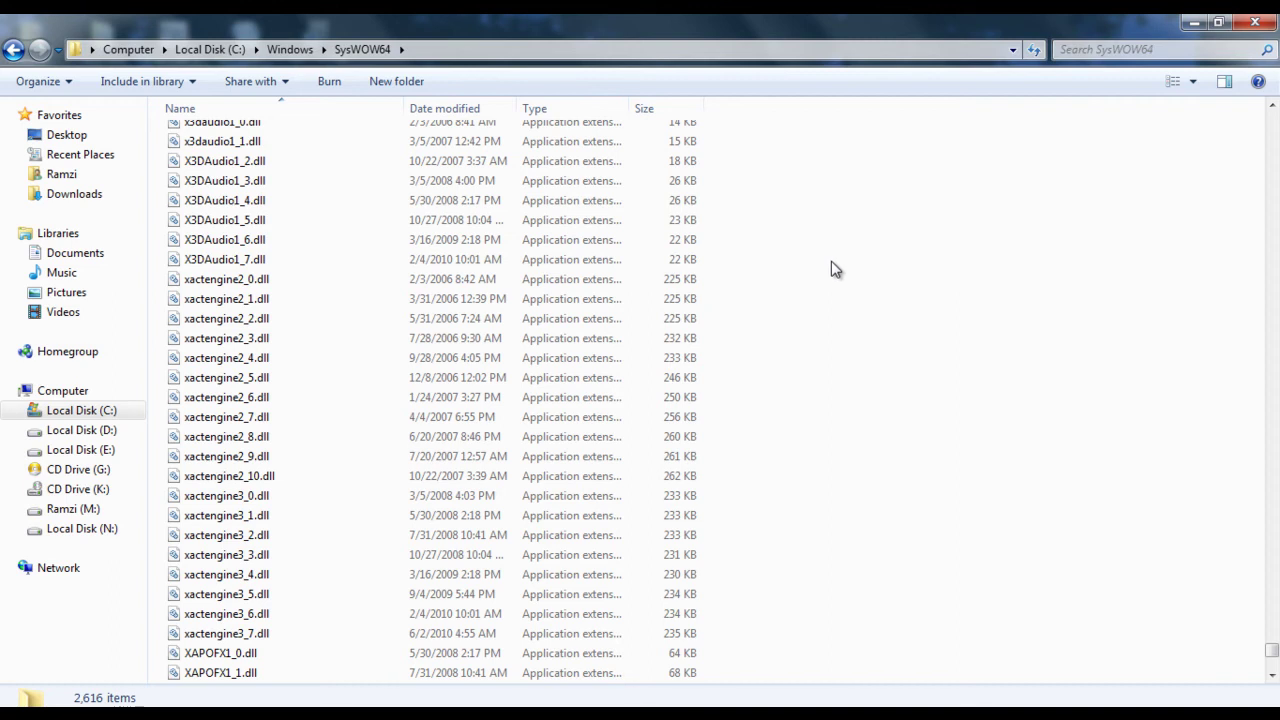
click(13, 49)
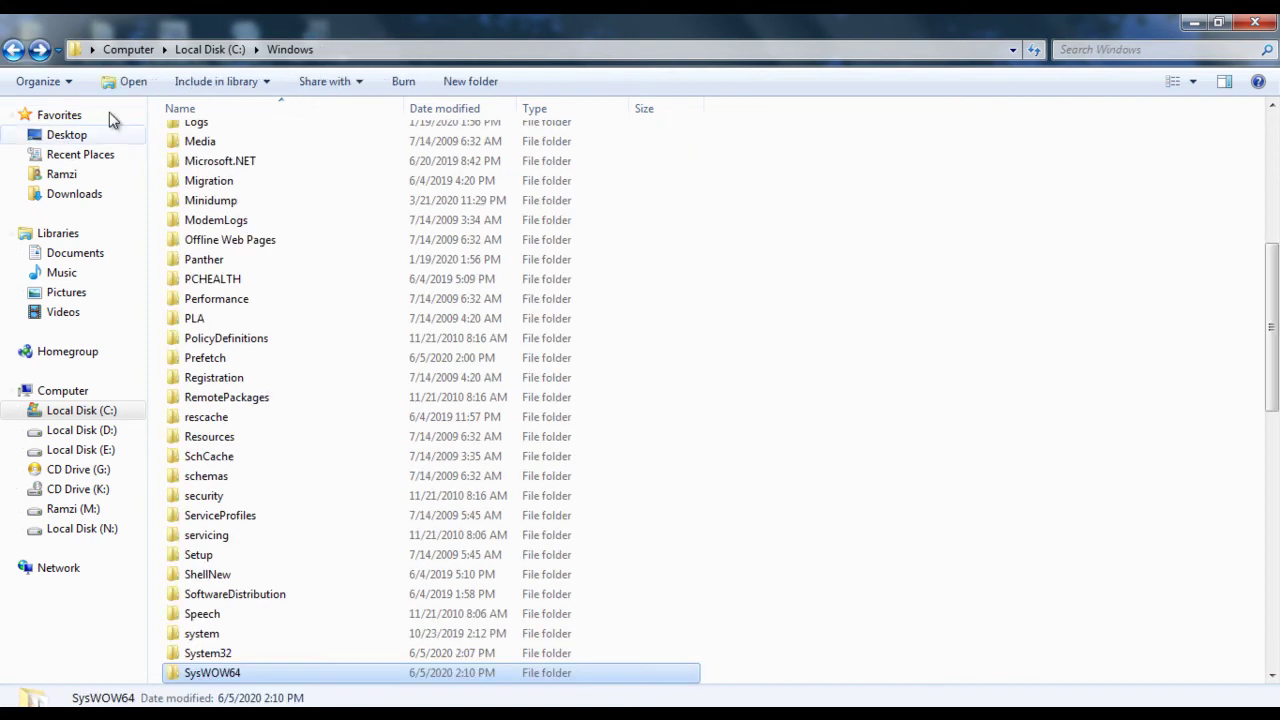
scroll(826, 368, down, 2)
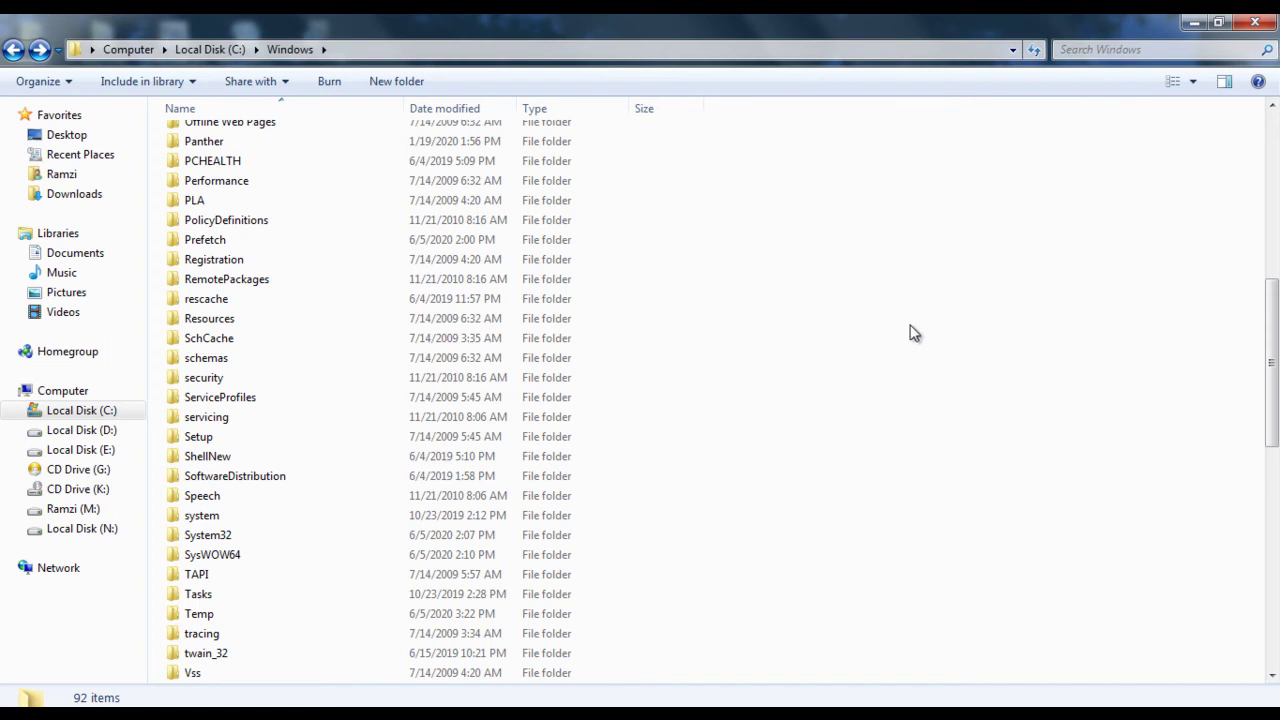
click(1254, 22)
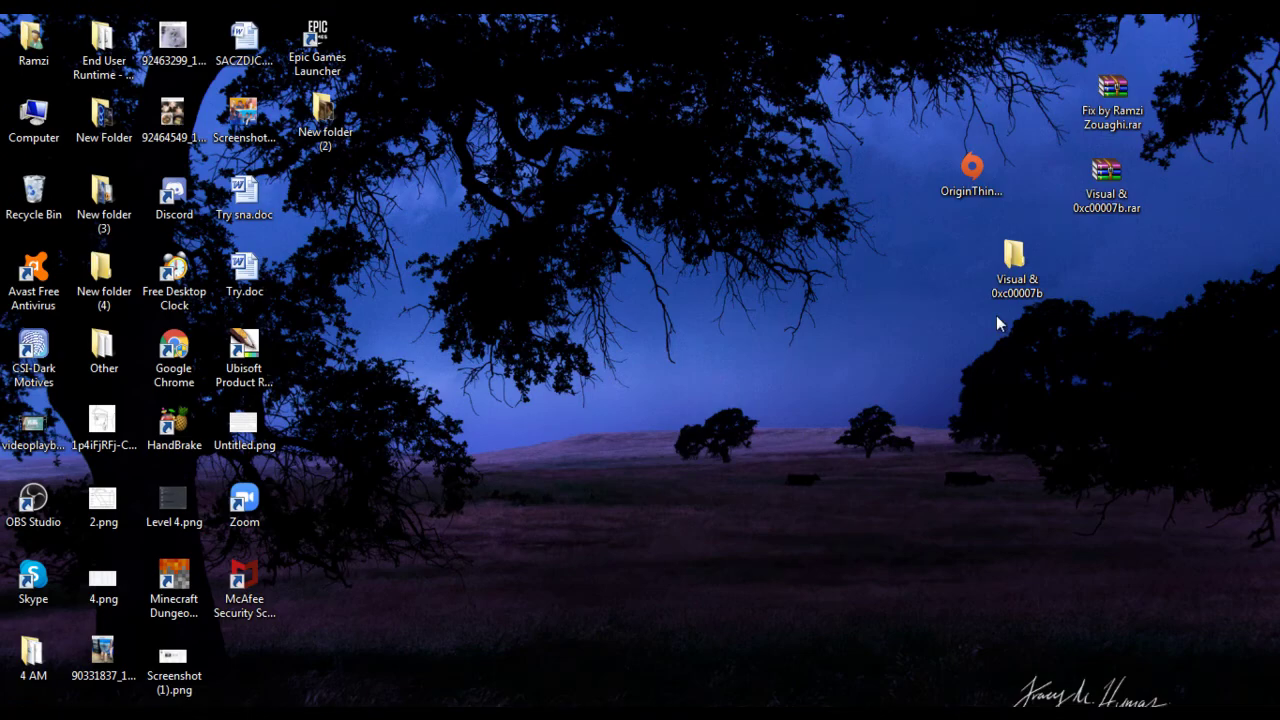
Copy msvcp140.dll from the vcruntime140.dll & msvcp140.dll\32-bit-files folder.
double_click(1008, 285)
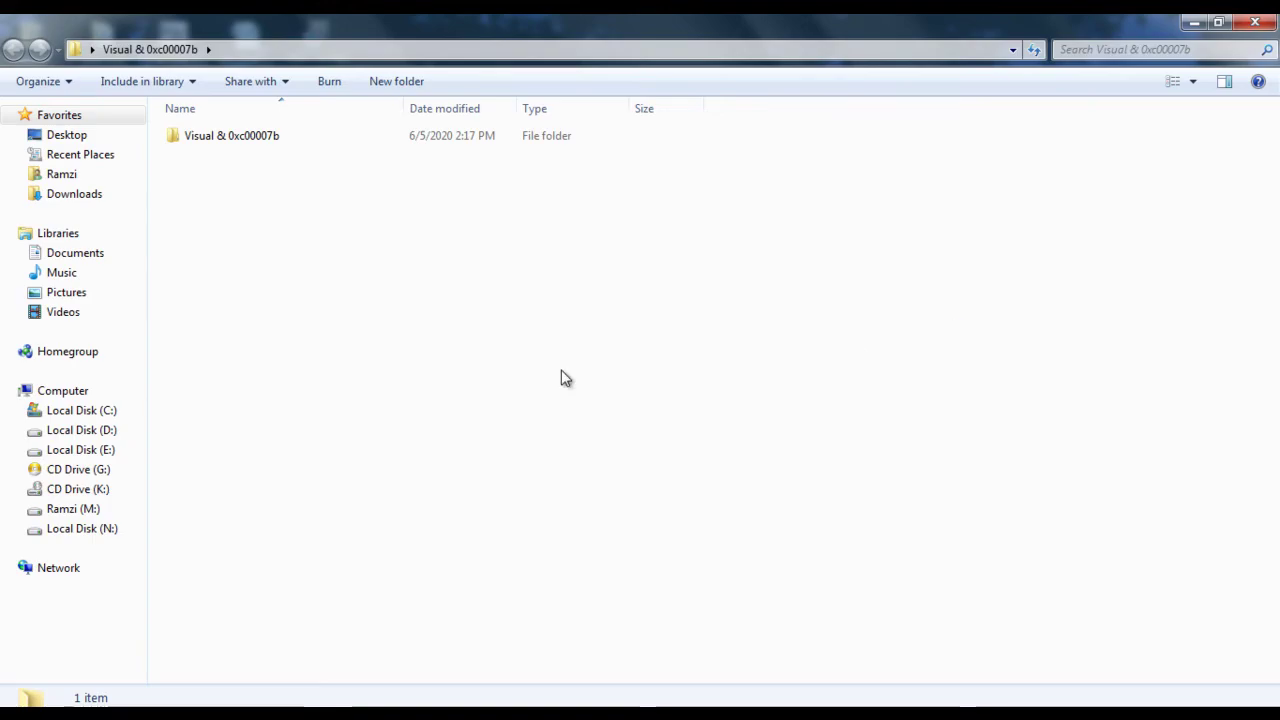
double_click(258, 145)
double_click(258, 139)
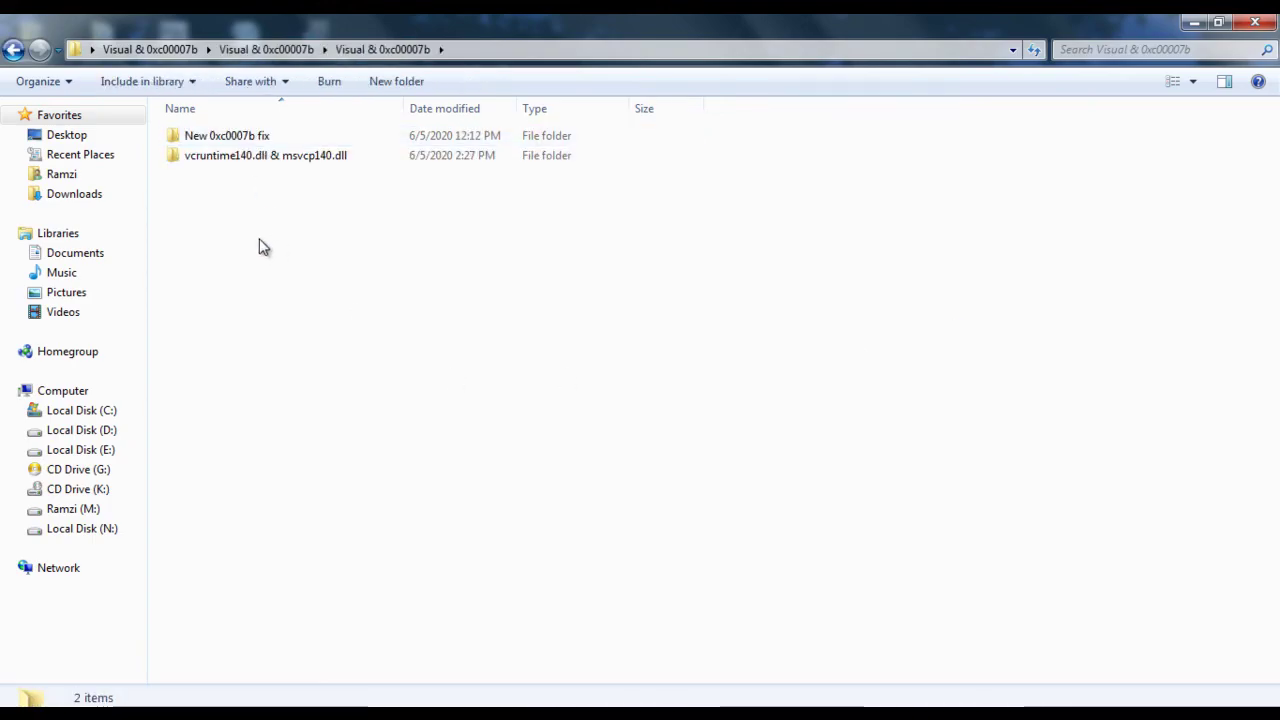
double_click(257, 157)
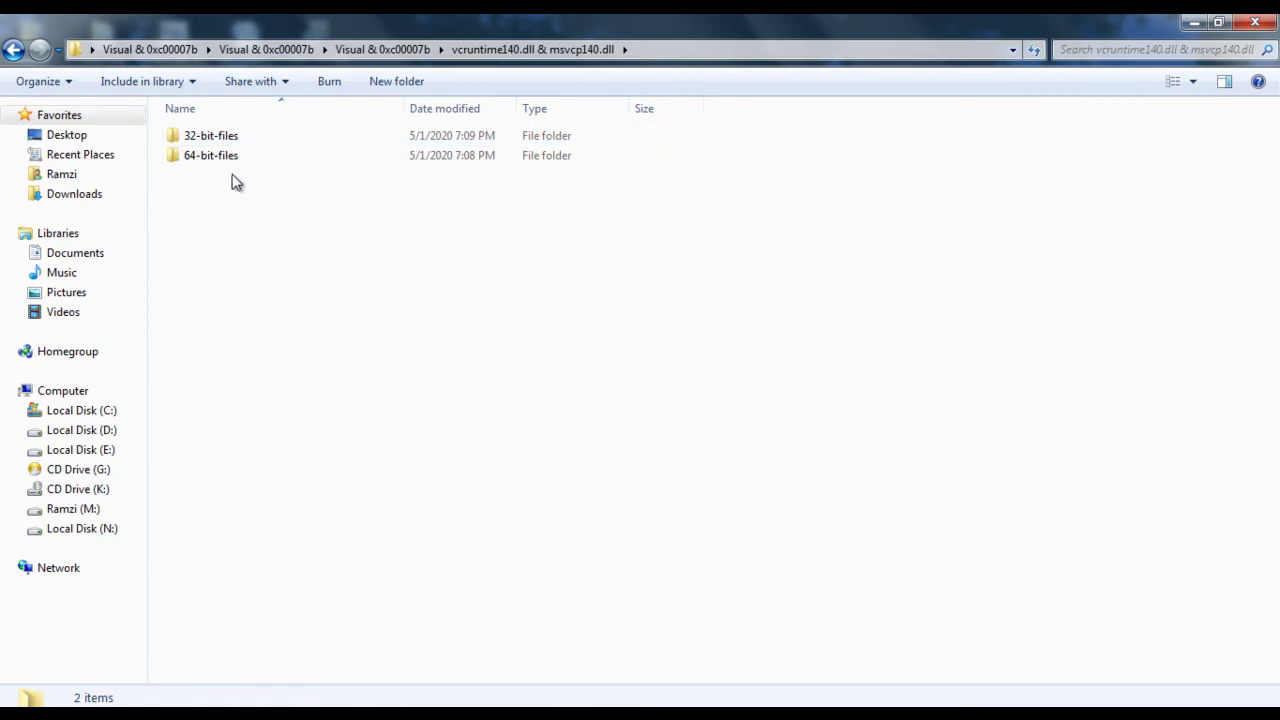
double_click(224, 139)
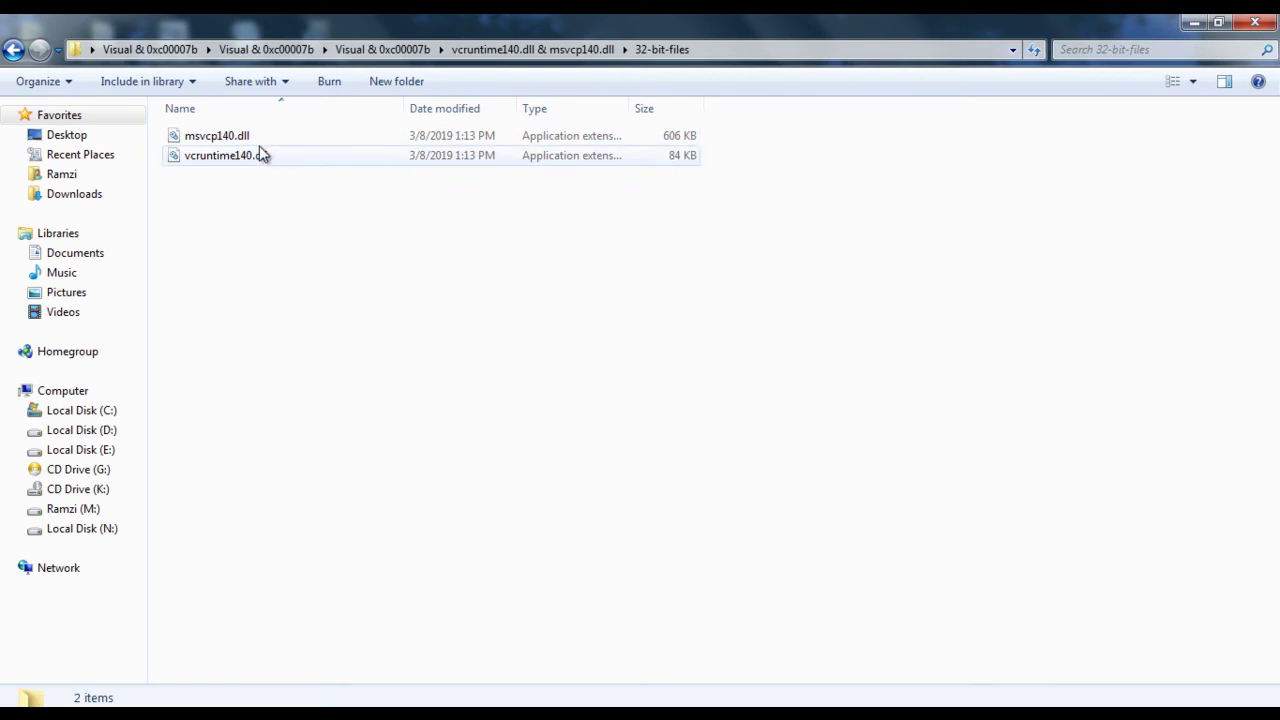
click(244, 137)
right_click(247, 140)
click(308, 483)
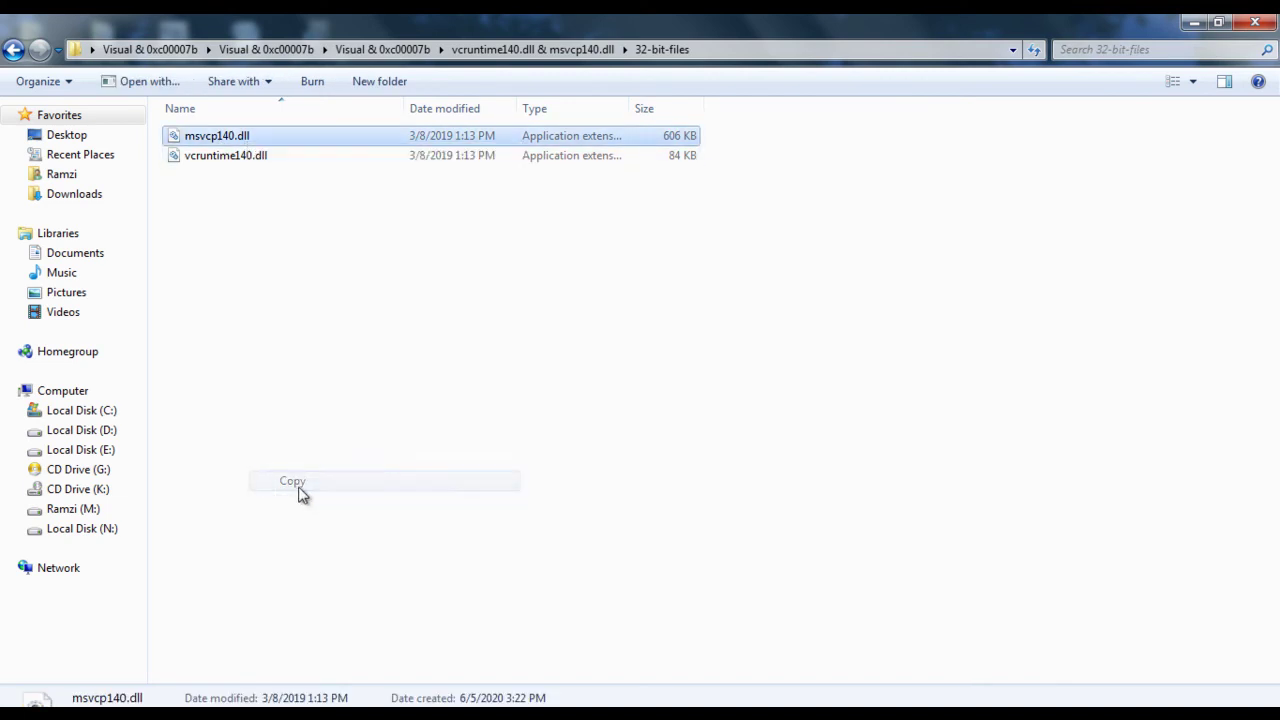
Paste msvcp140.dll into C:\Windows\System32, replacing the existing copy, then return to Windows.
click(70, 410)
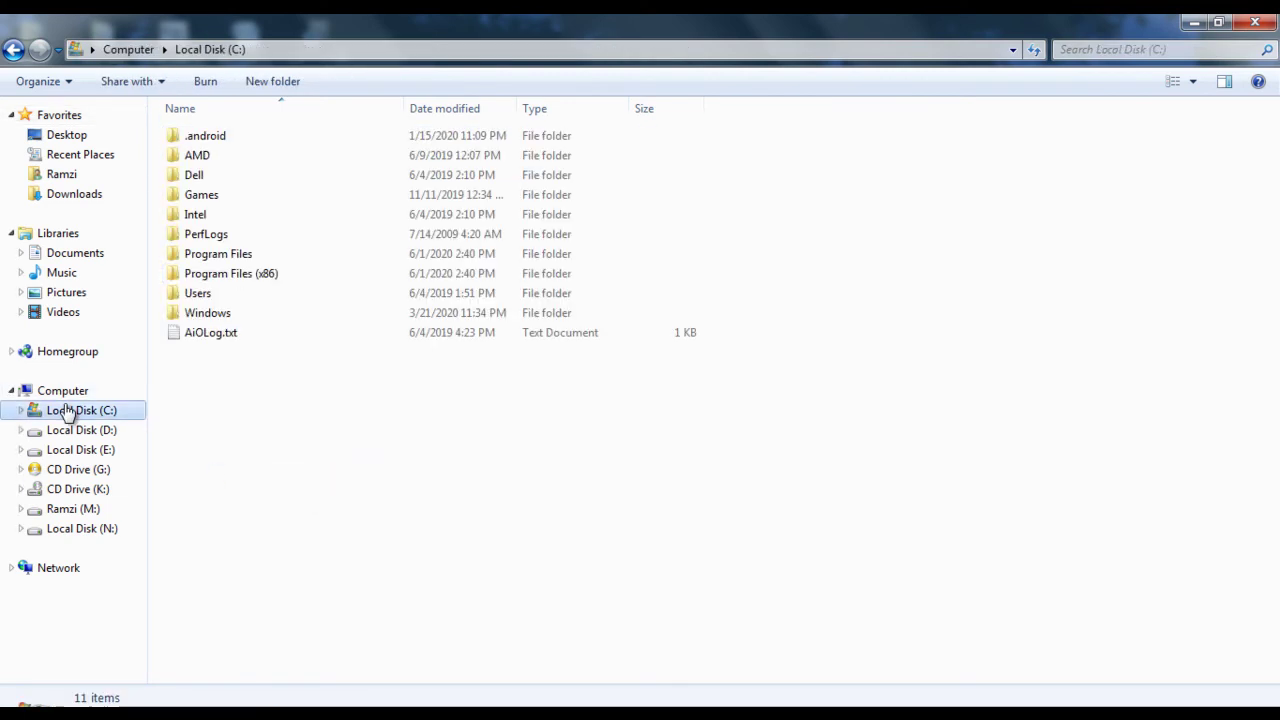
double_click(215, 313)
scroll(309, 320, down, 13)
double_click(272, 261)
right_click(840, 291)
click(915, 445)
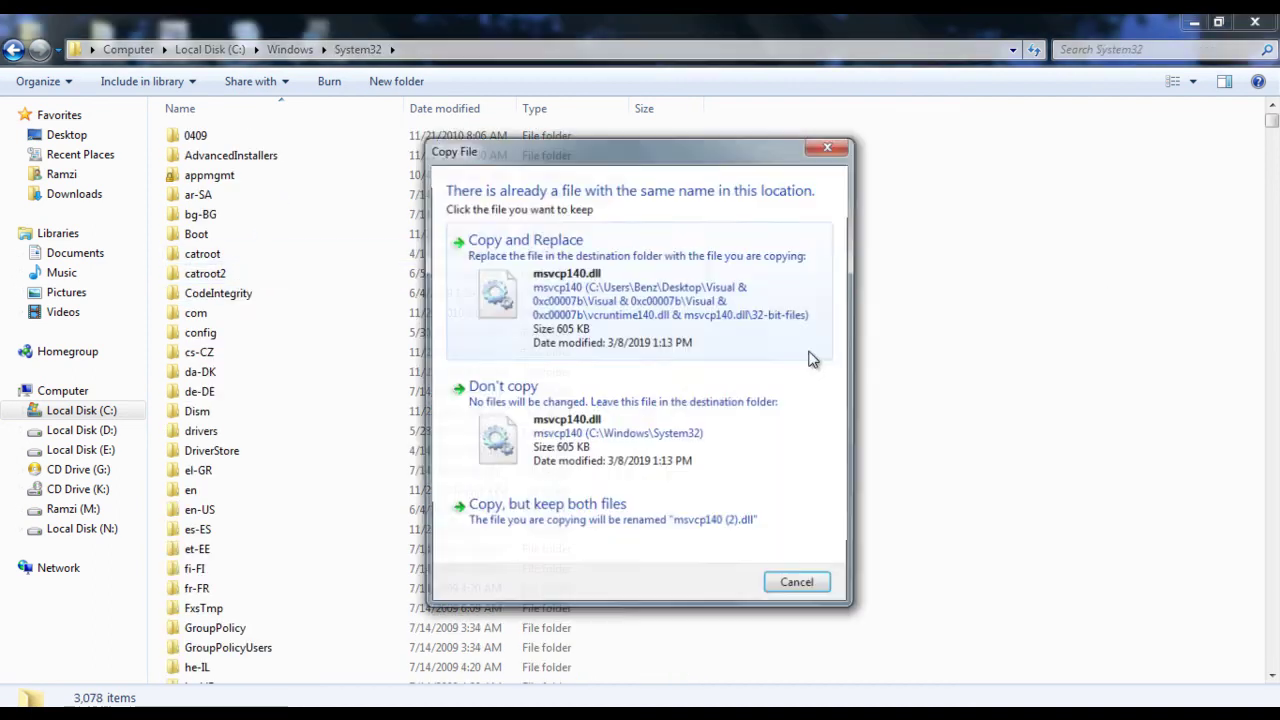
click(693, 305)
key(BackSpace)
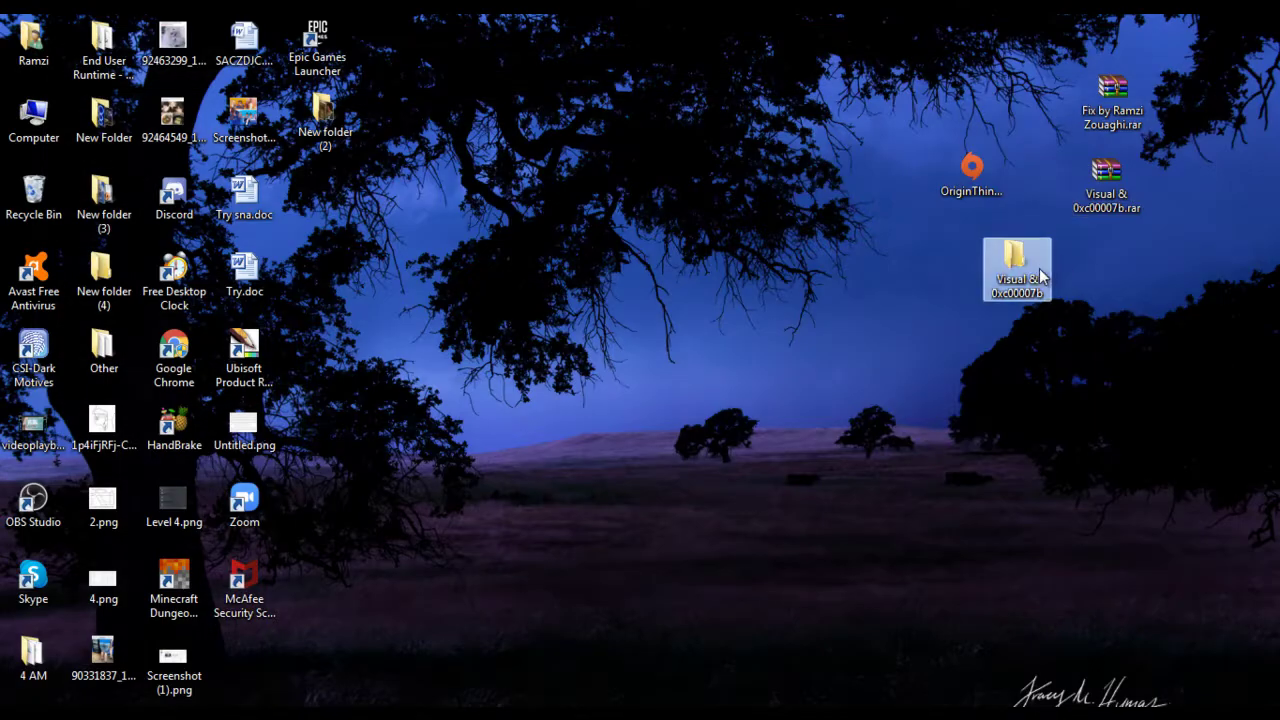
Open the 64-bit-files folder inside the extracted Visual & 0xc00007b runtime DLL folder.
double_click(1039, 268)
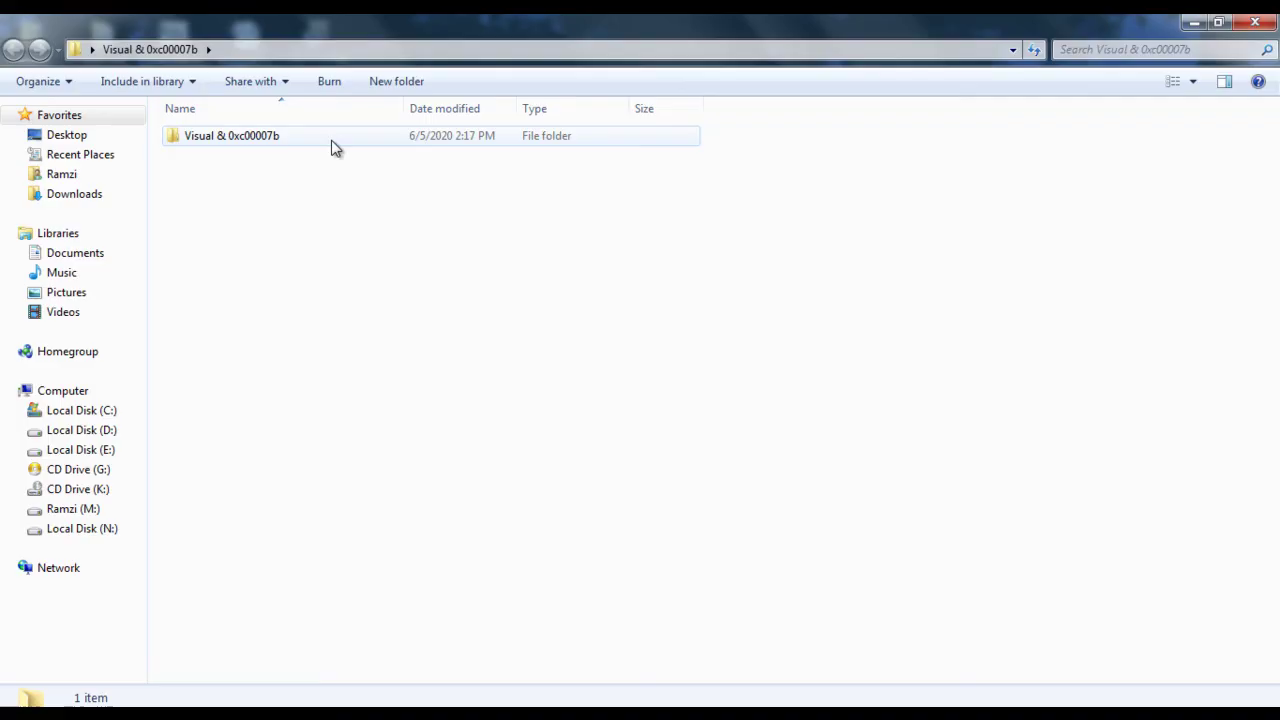
double_click(274, 143)
double_click(274, 142)
double_click(272, 160)
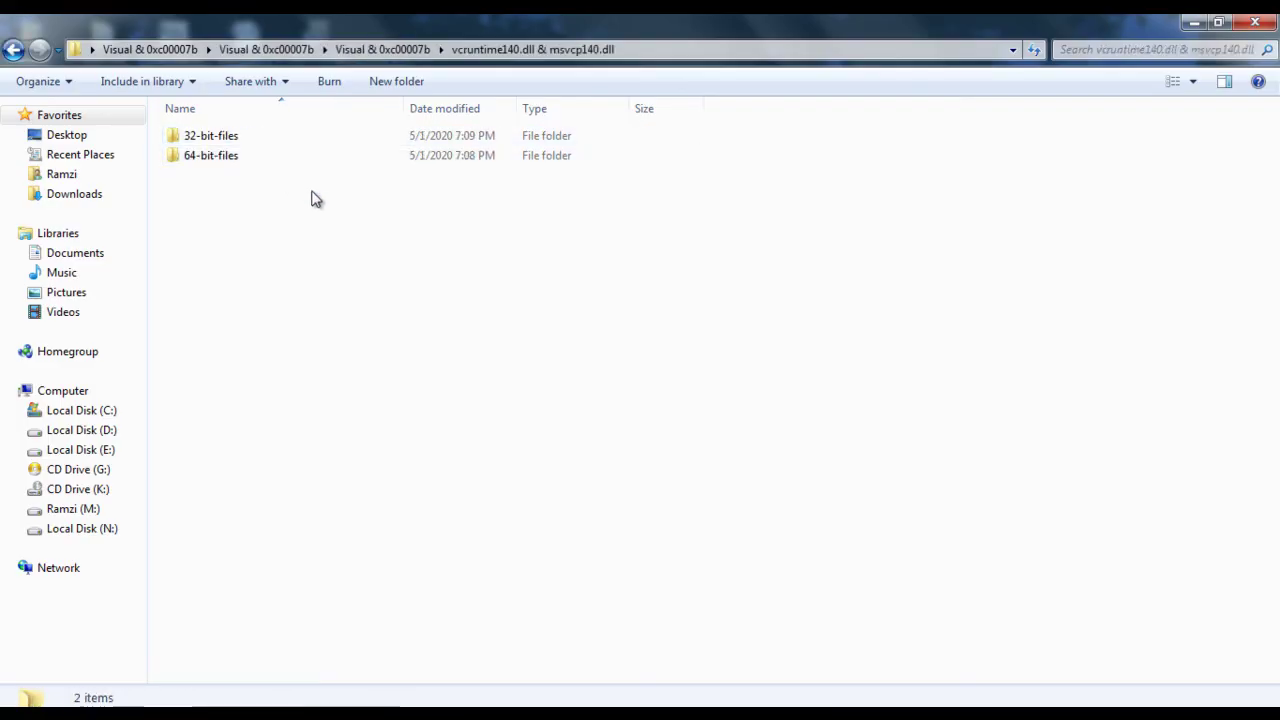
double_click(223, 160)
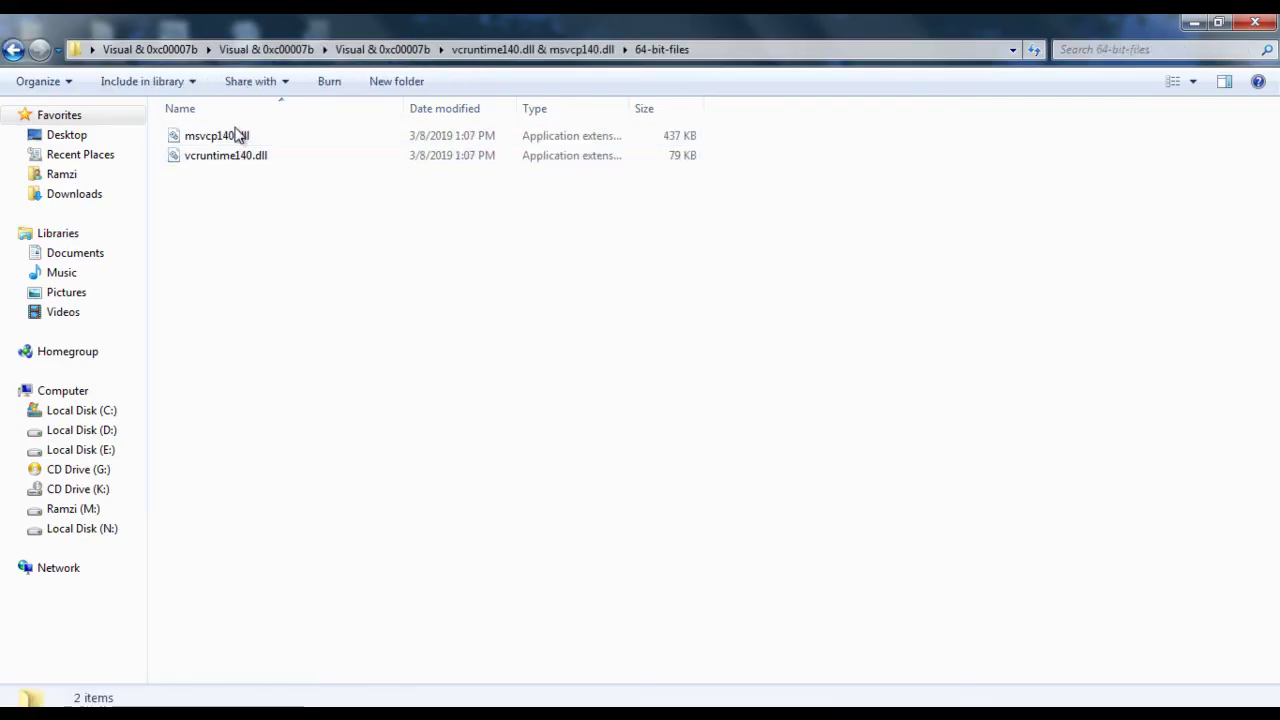
Copy both 64-bit DLLs, msvcp140.dll and vcruntime140.dll.
click(236, 134)
right_click(236, 134)
click(335, 471)
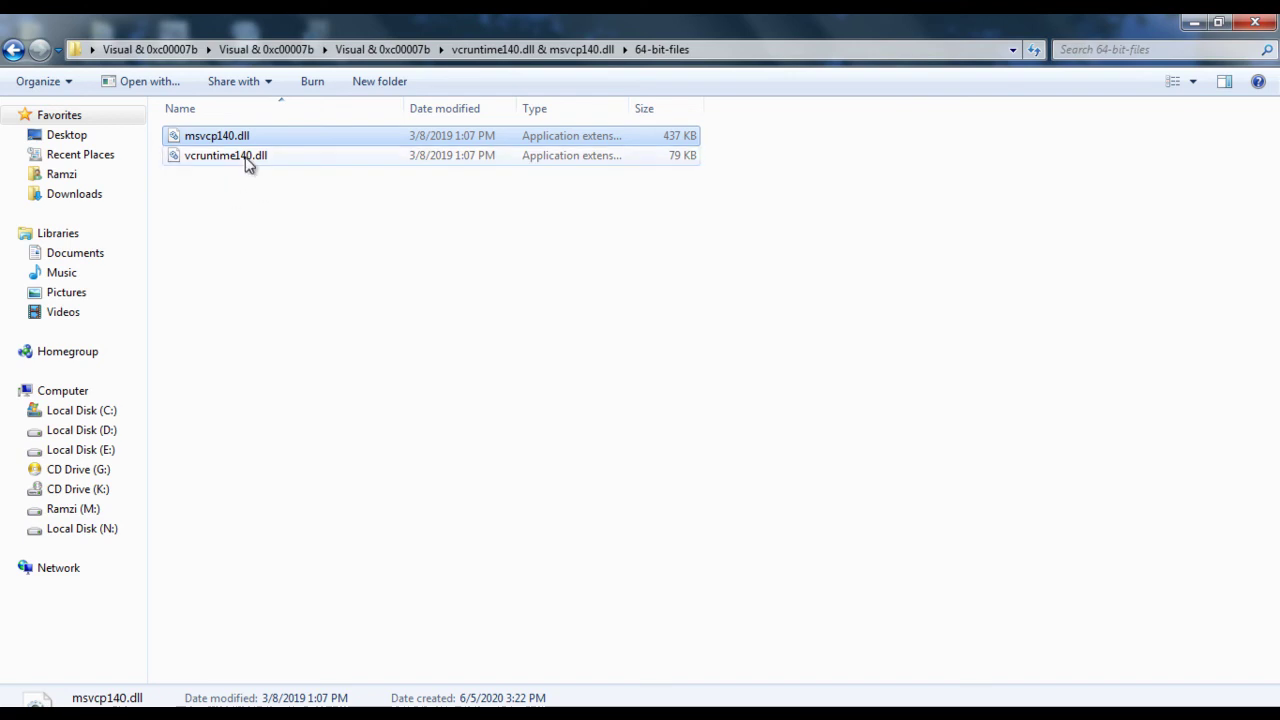
mouse_move(266, 166)
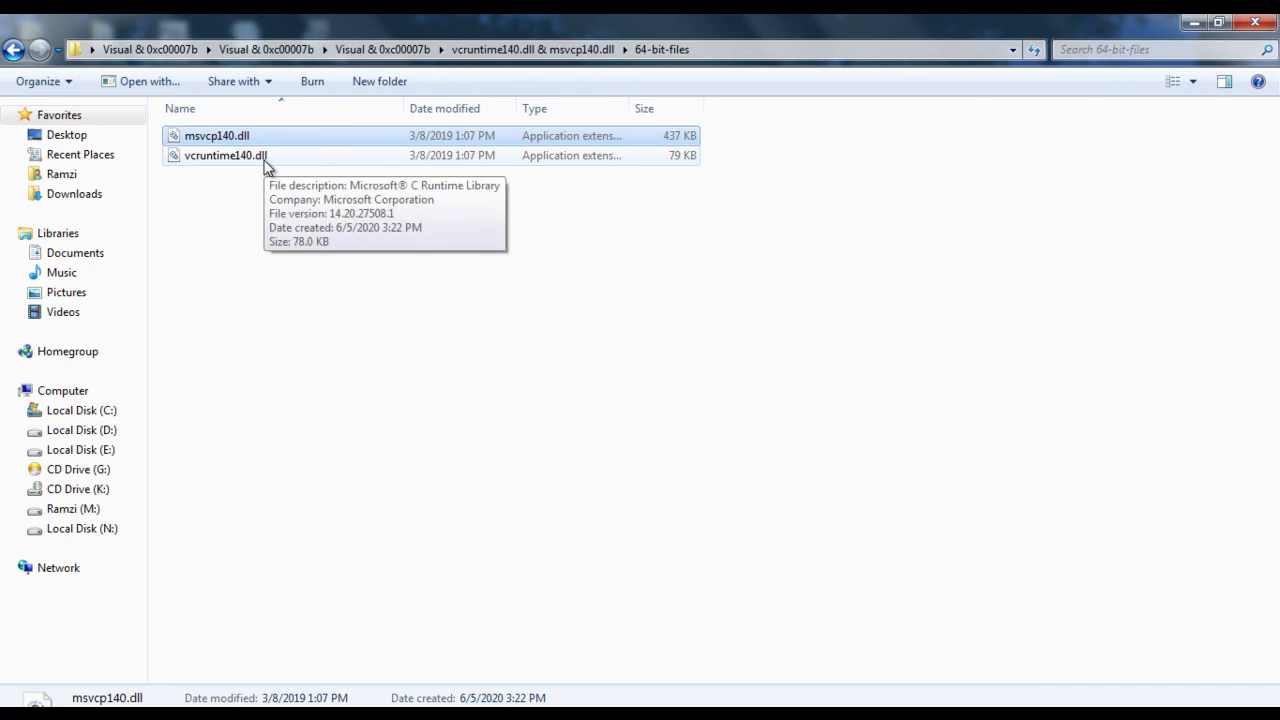
click(329, 214)
drag(380, 200, 222, 140)
right_click(221, 133)
click(318, 432)
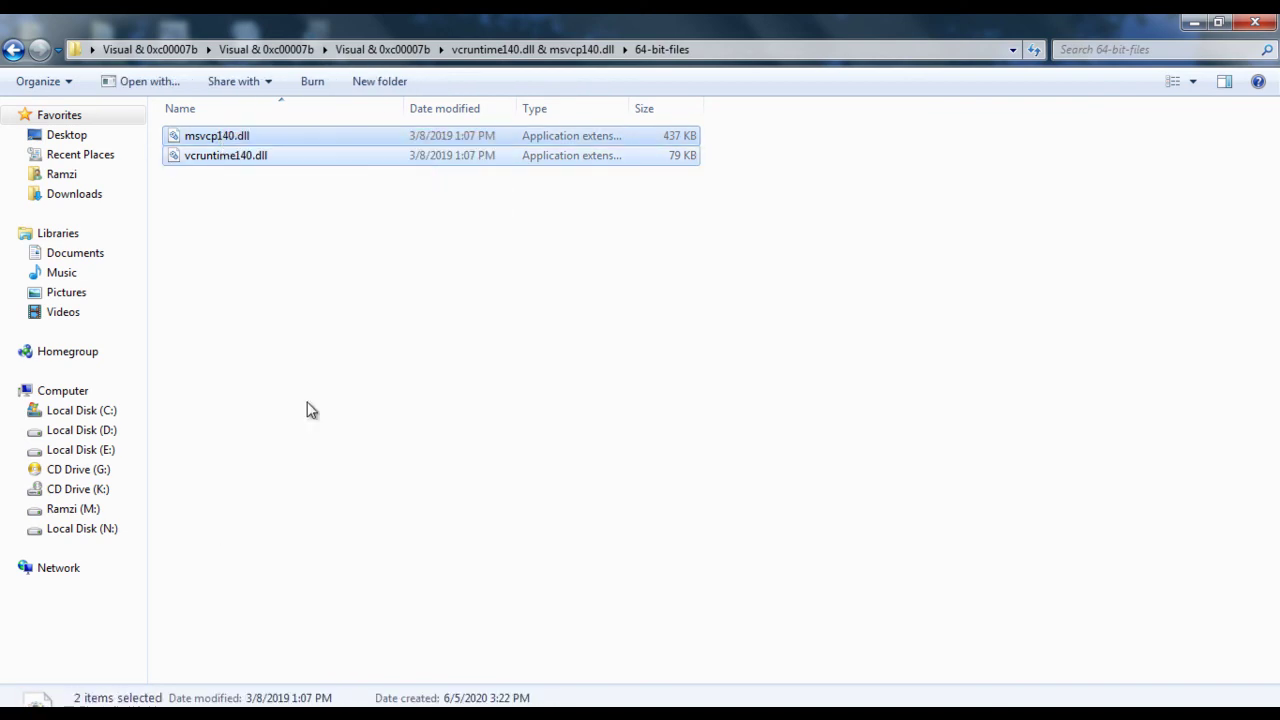
Paste them into C:\Windows\SysWOW64, replacing the existing msvcp140.dll and vcruntime140.dll.
click(80, 410)
double_click(225, 296)
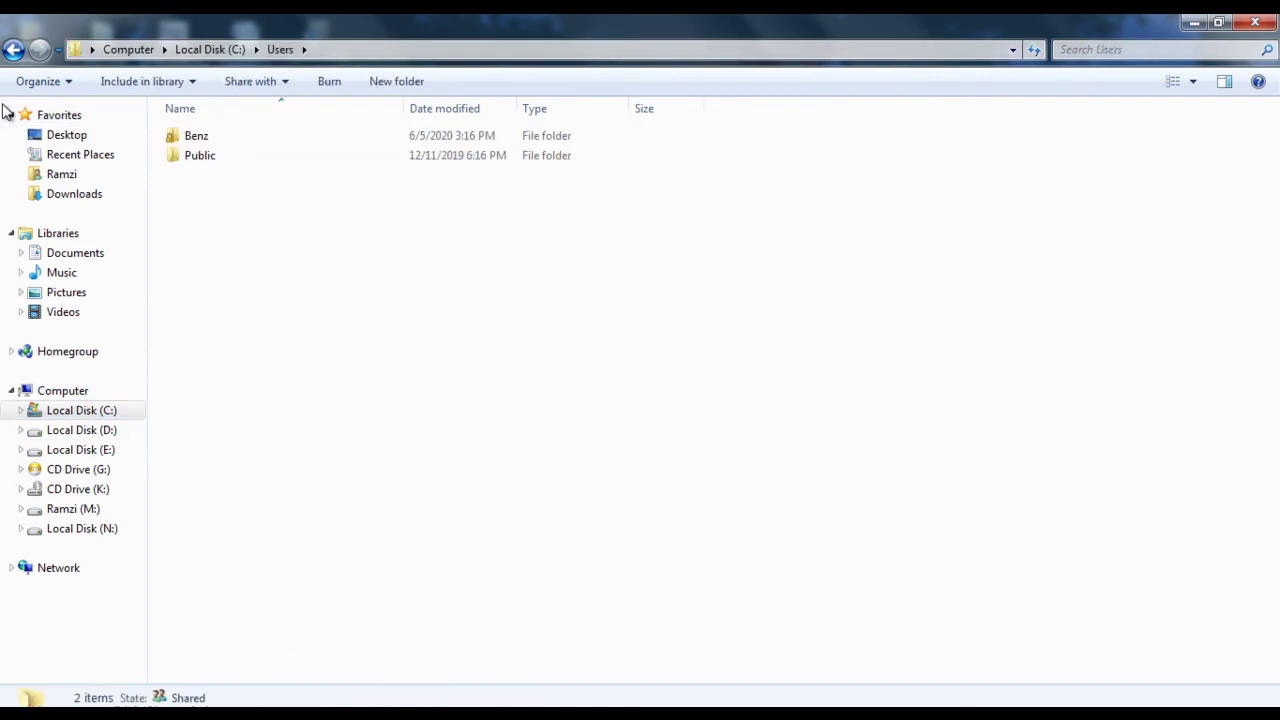
click(8, 50)
double_click(207, 315)
scroll(258, 343, down, 11)
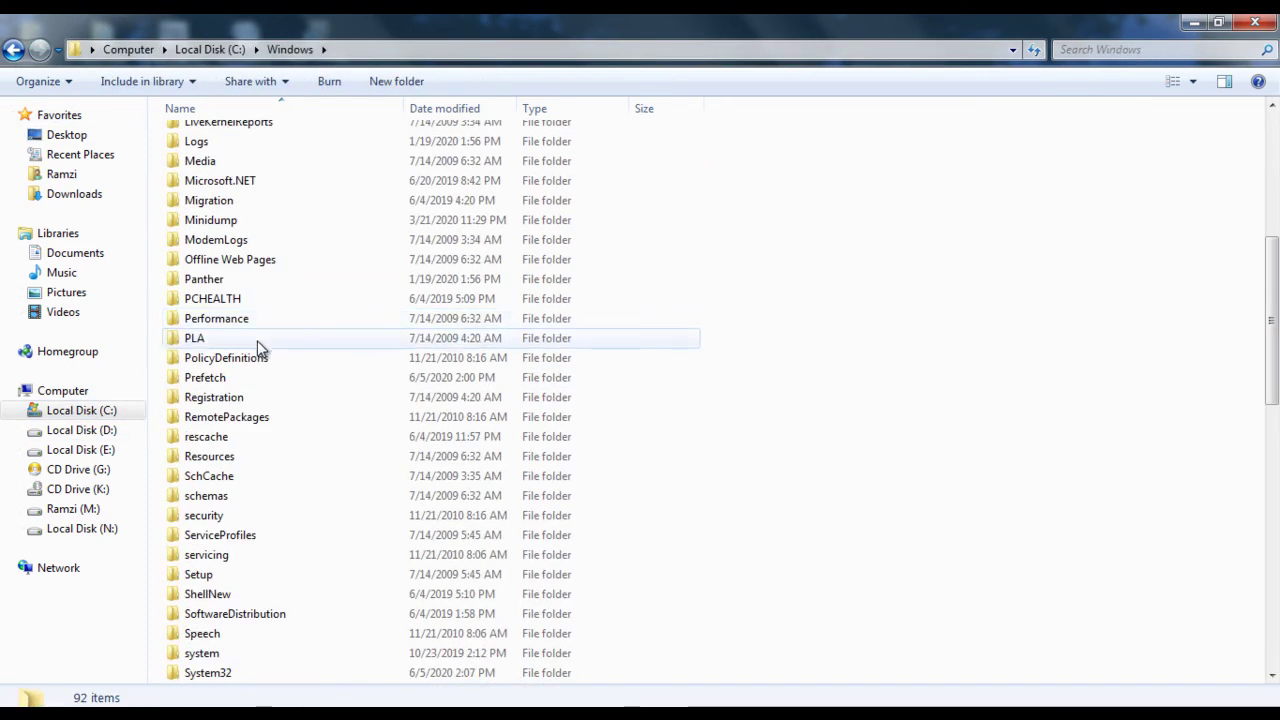
double_click(238, 457)
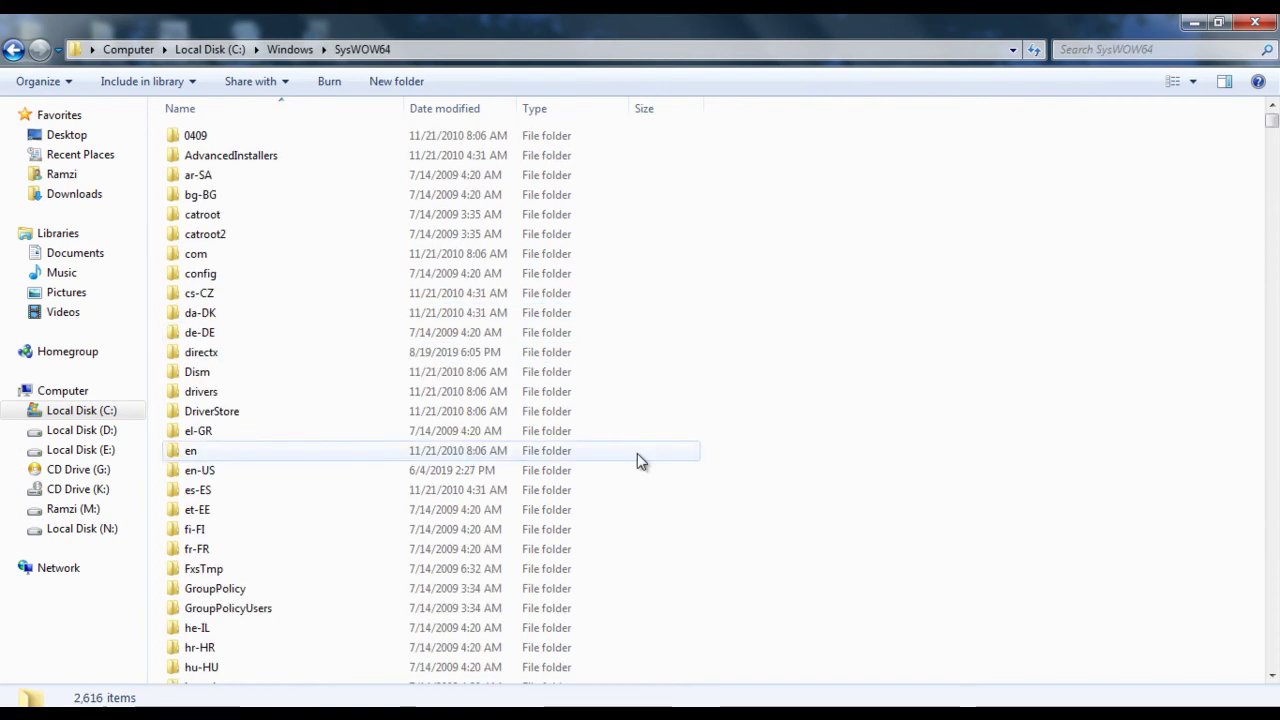
right_click(924, 328)
click(968, 470)
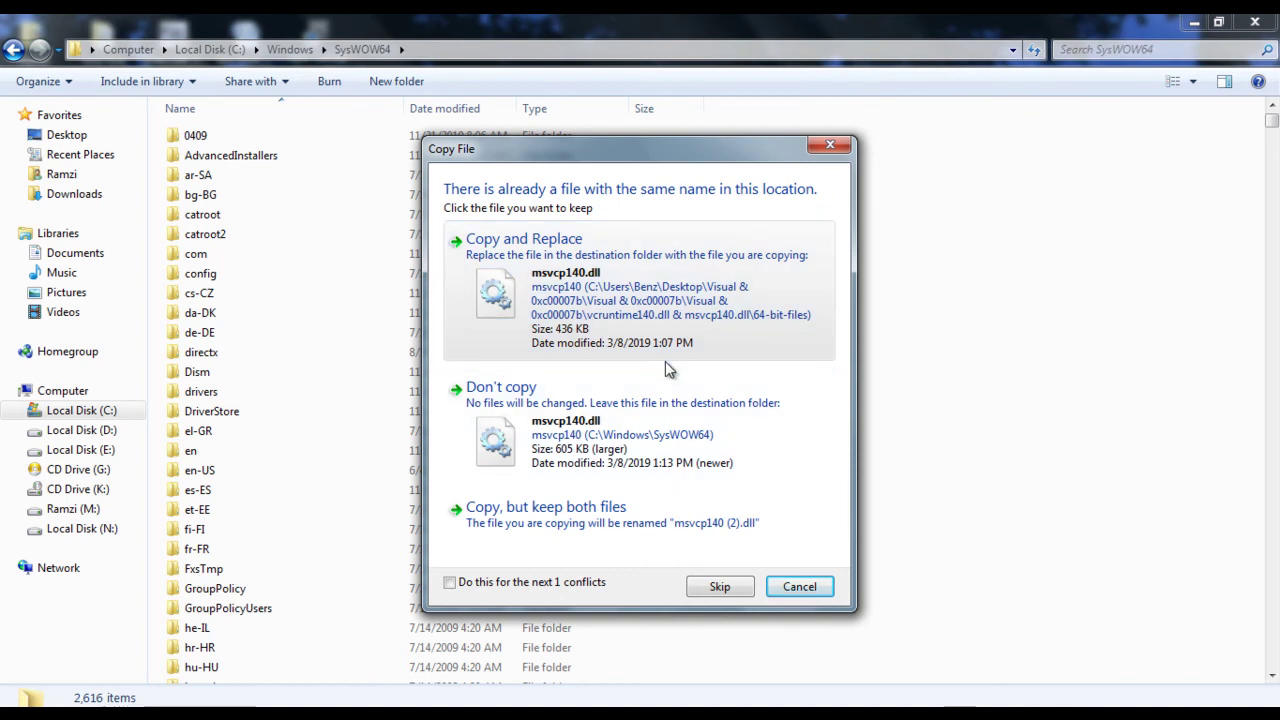
click(666, 271)
click(690, 287)
Close the file browser and launch OriginThinSetup.exe, confirming the run, to check it opens.
click(1255, 22)
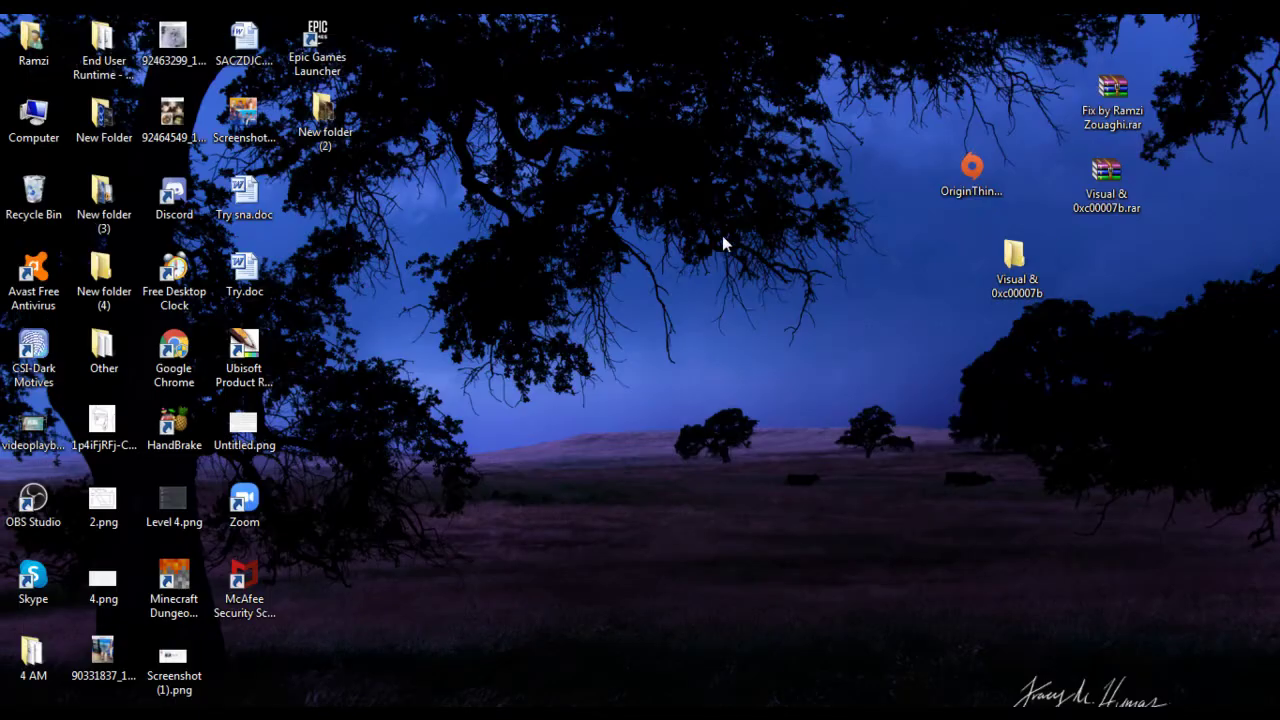
double_click(972, 187)
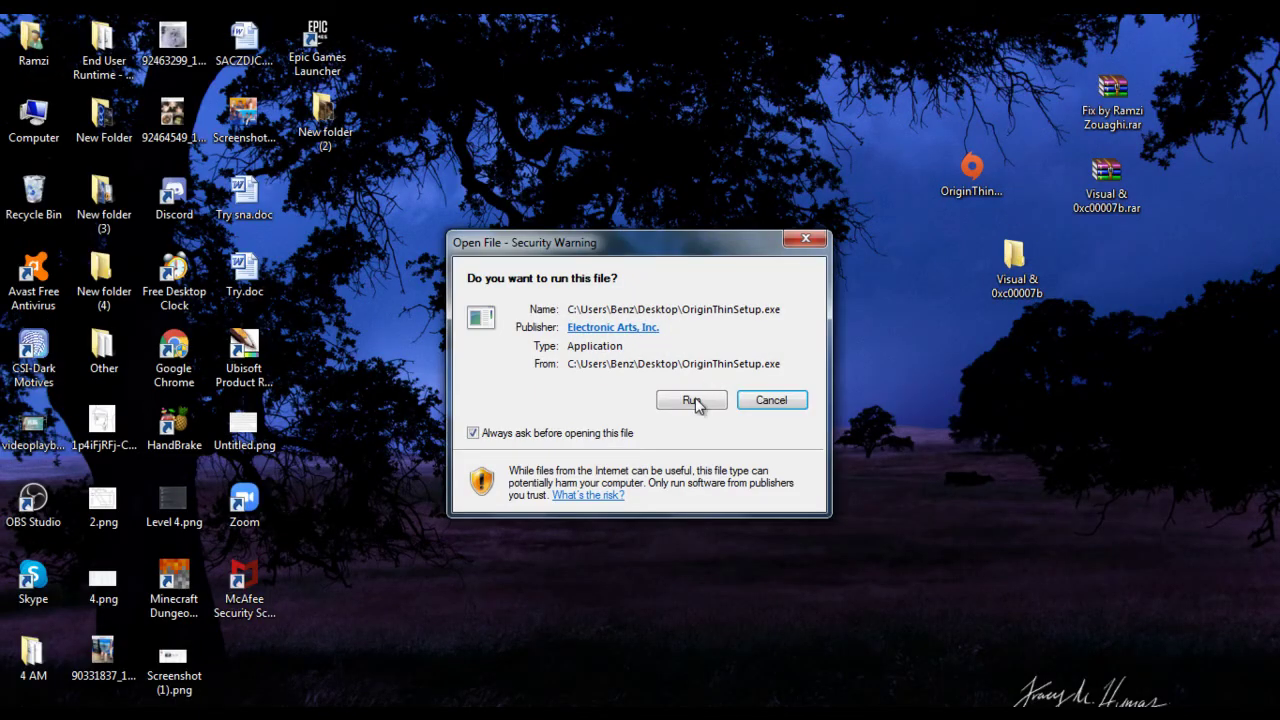
click(772, 400)
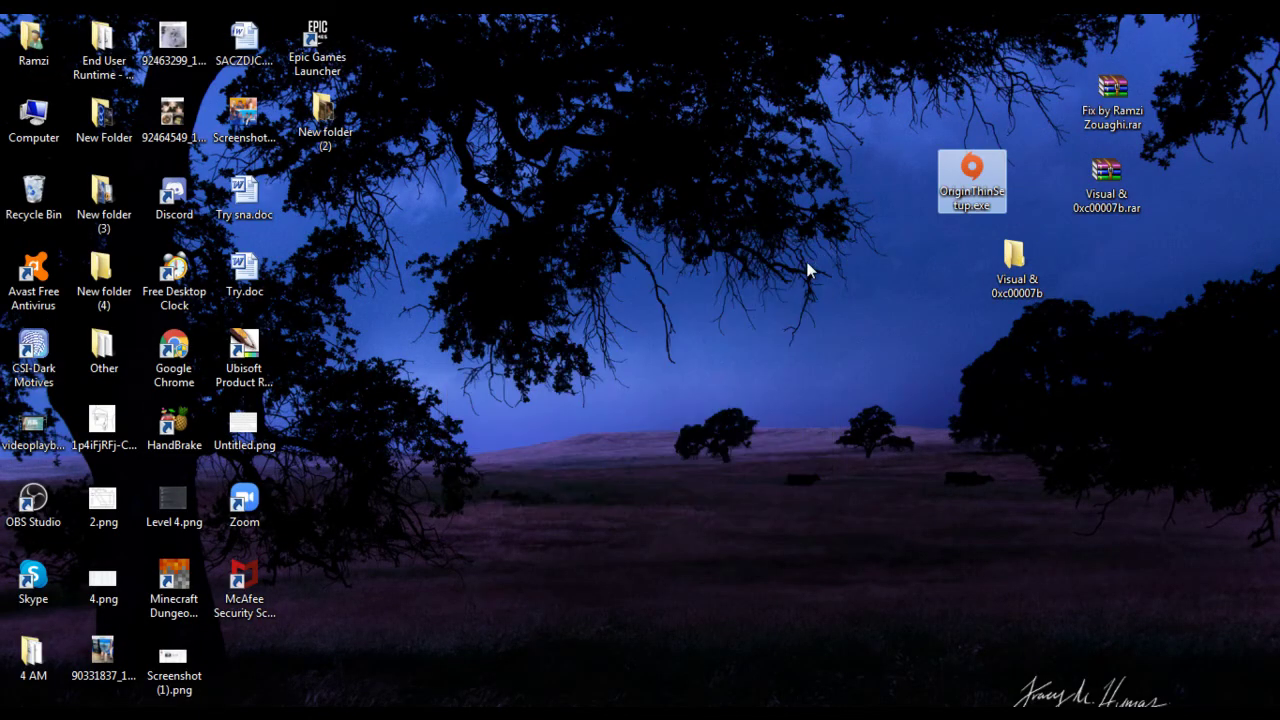
double_click(957, 207)
Check the running processes in Task Manager, then cancel the Origin installation.
right_click(884, 712)
click(962, 658)
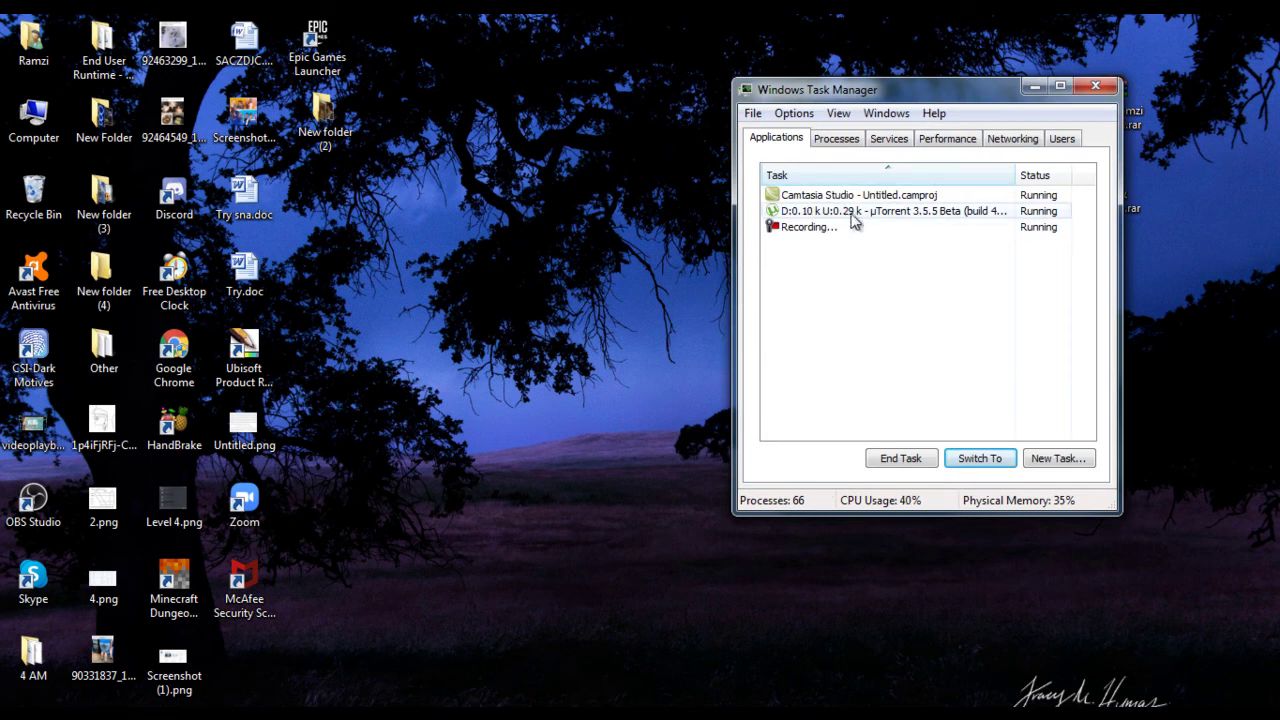
click(836, 139)
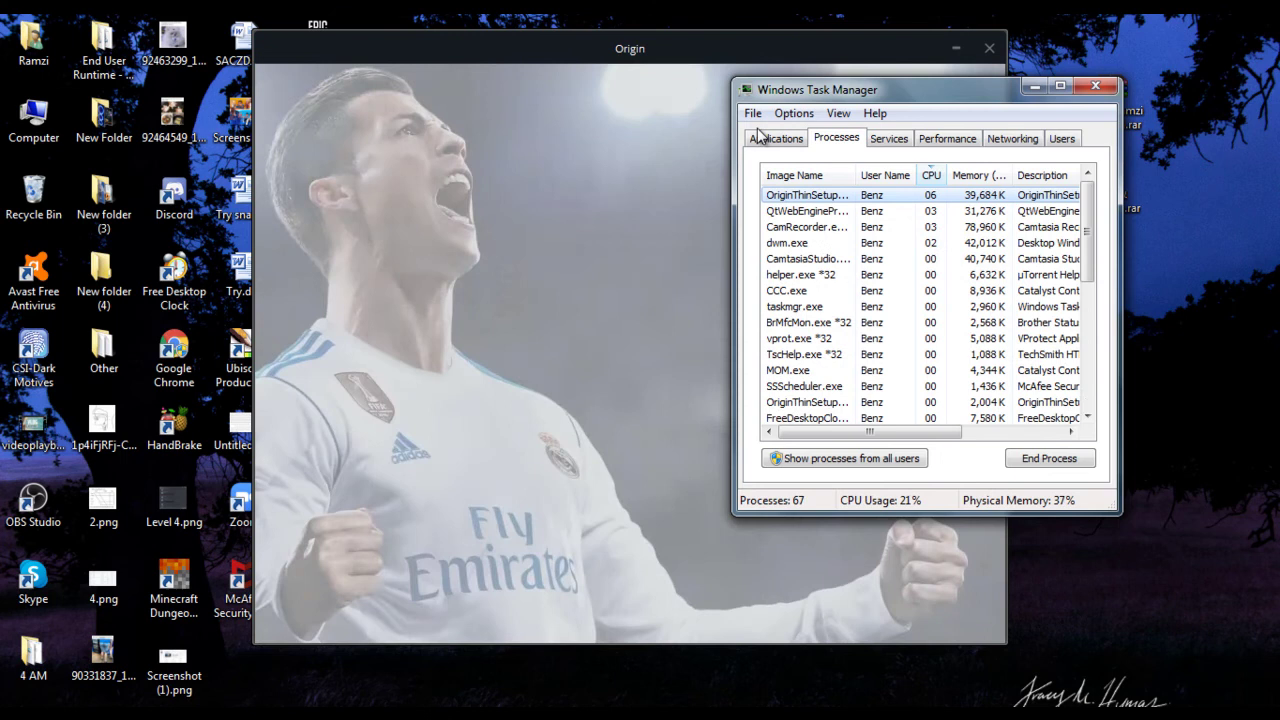
click(772, 140)
double_click(794, 227)
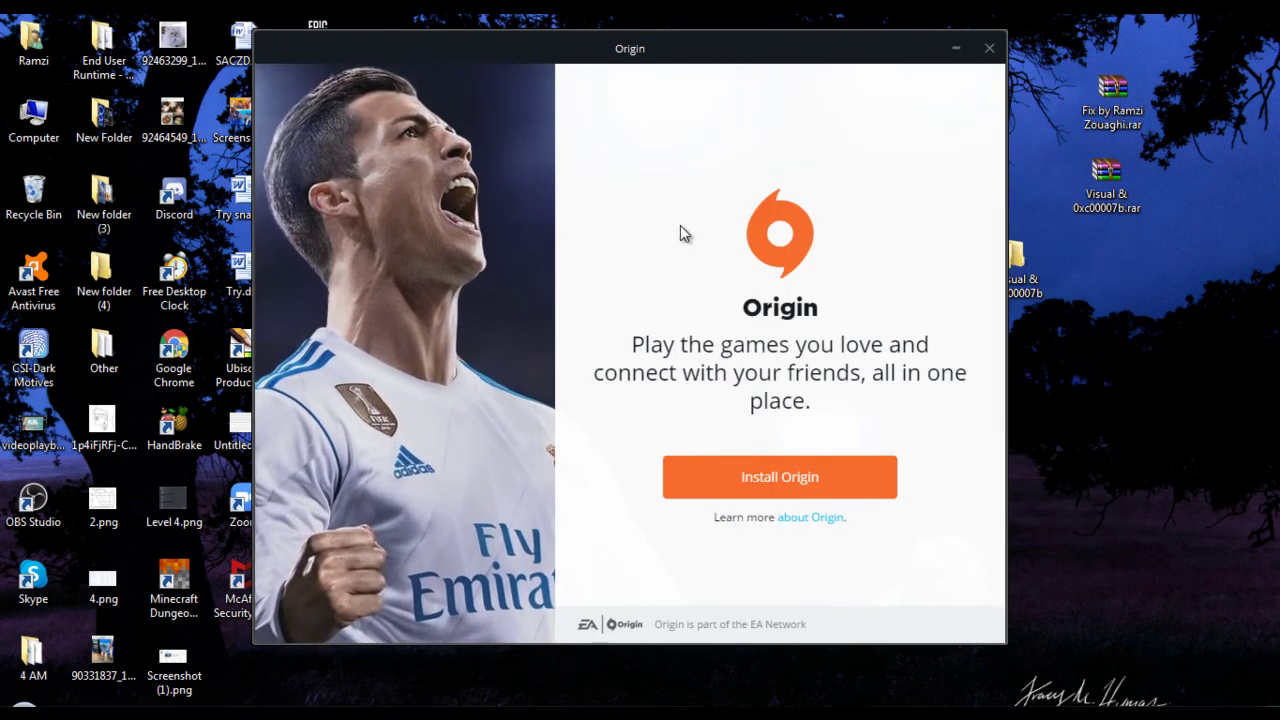
click(988, 48)
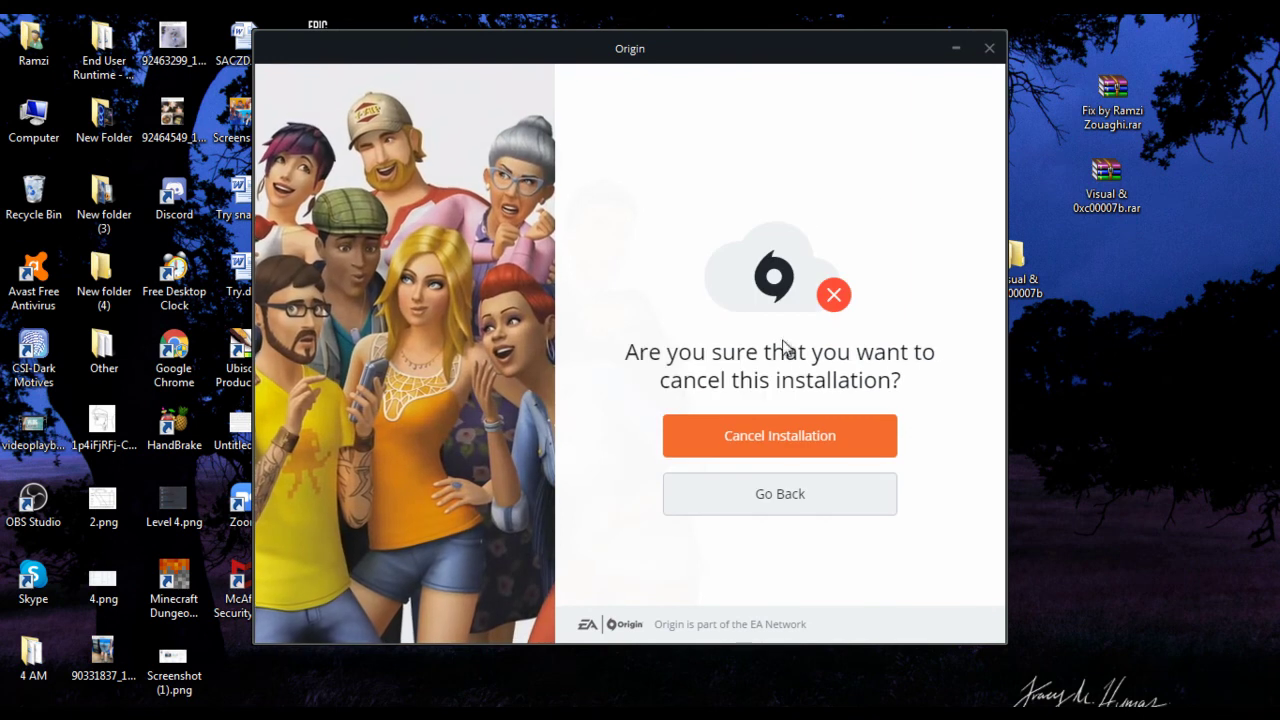
click(779, 435)
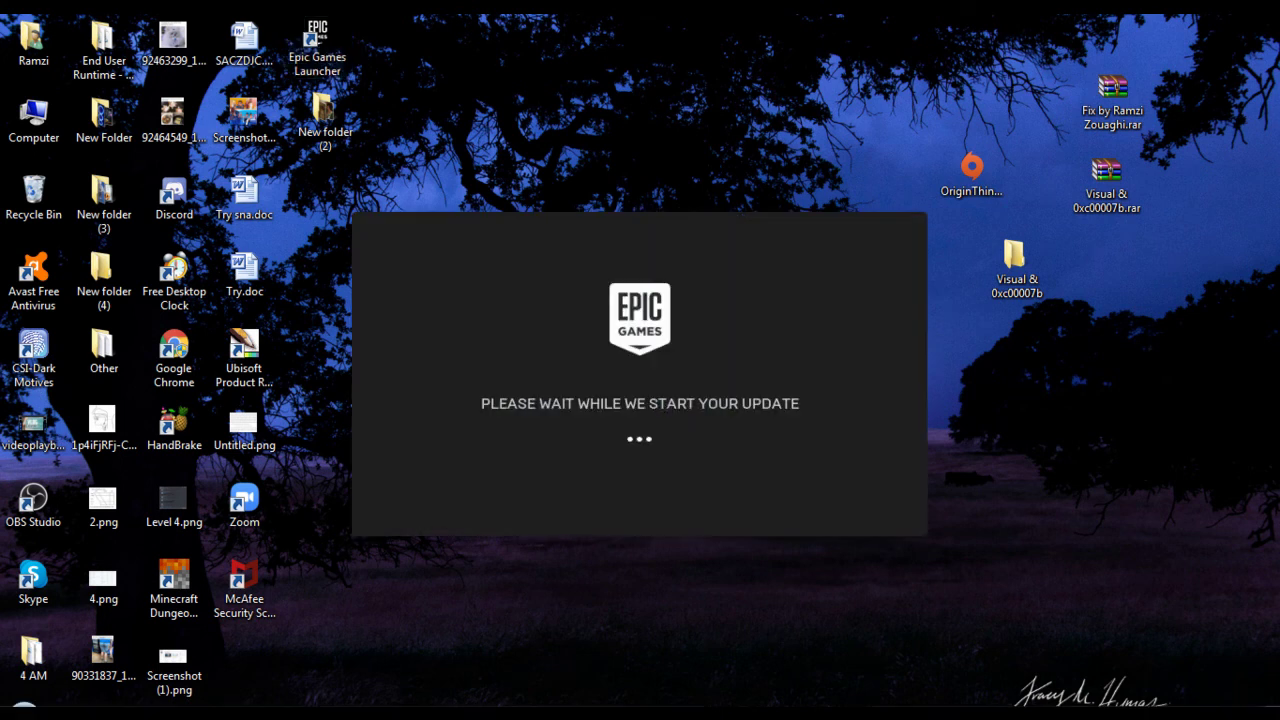
End the Epic Games Launcher task in Task Manager and close Task Manager.
right_click(934, 710)
click(990, 660)
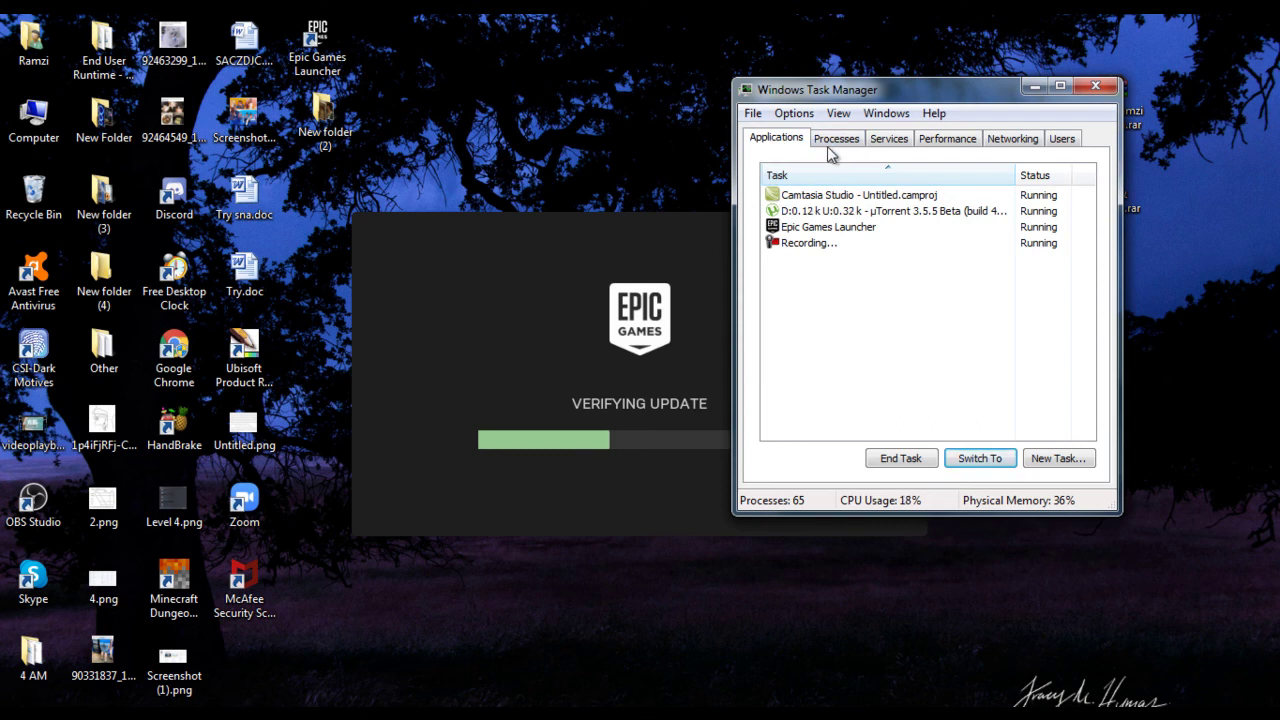
click(836, 227)
click(910, 459)
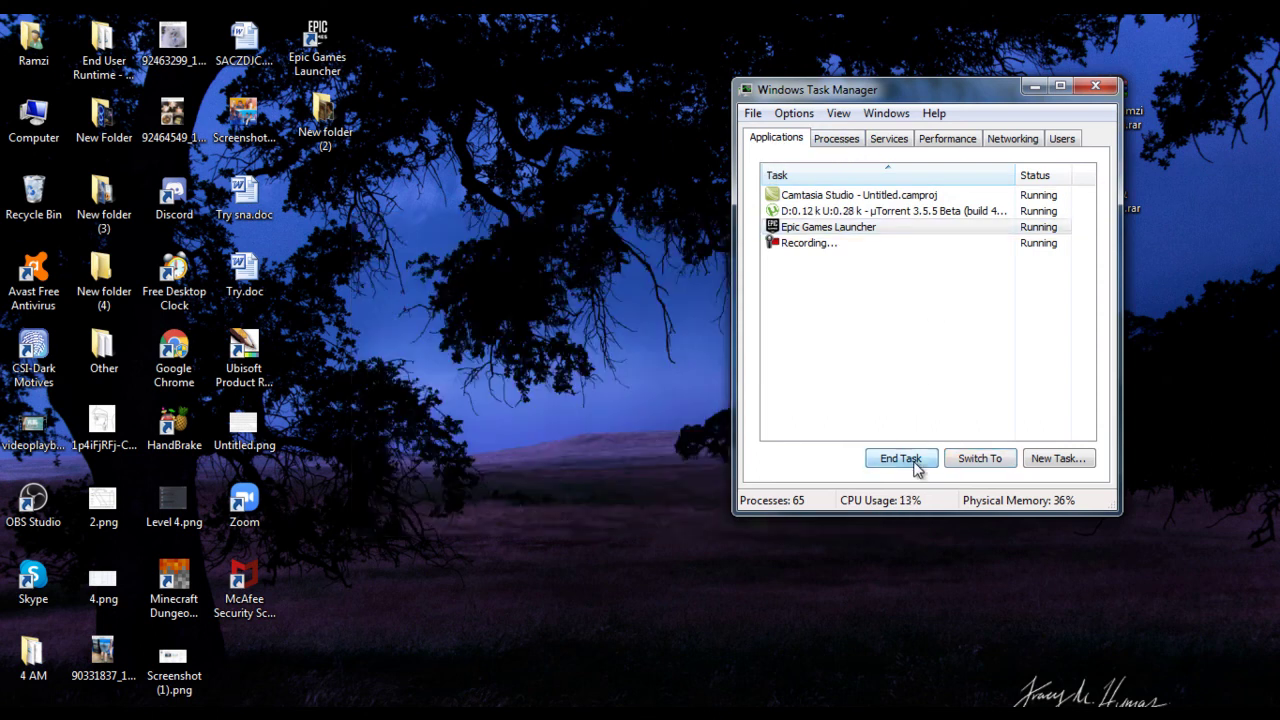
click(1095, 86)
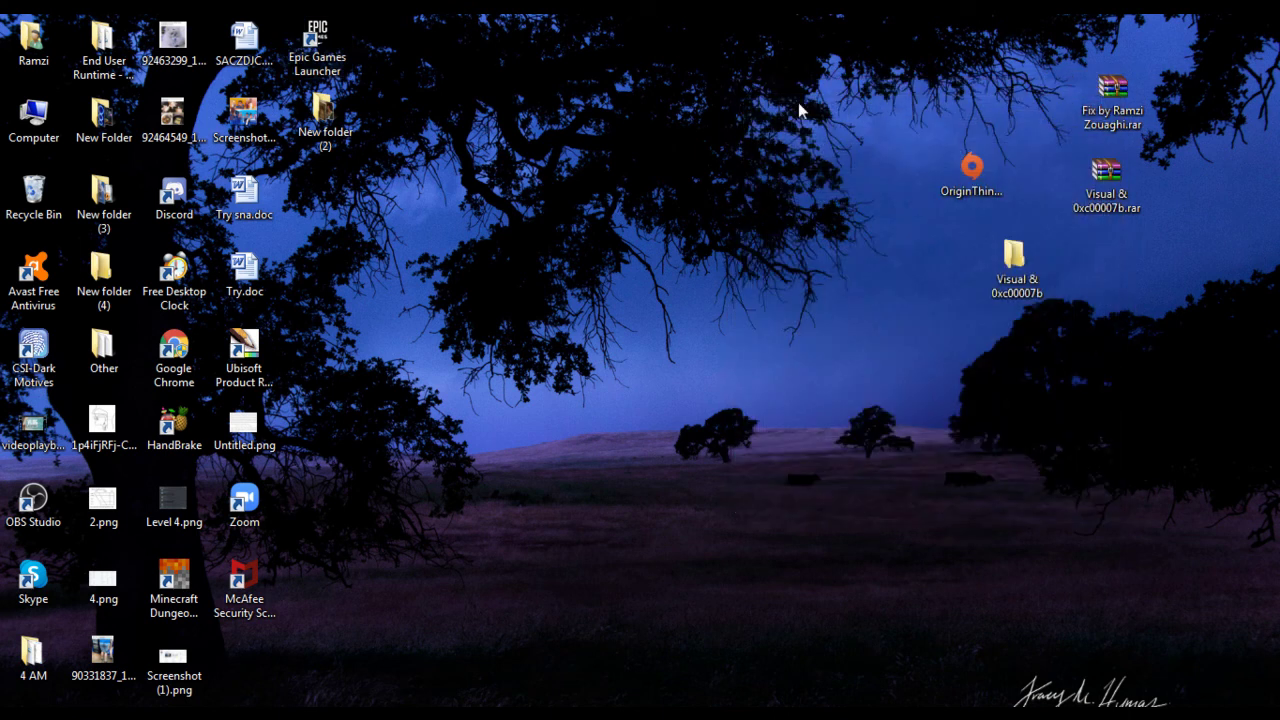